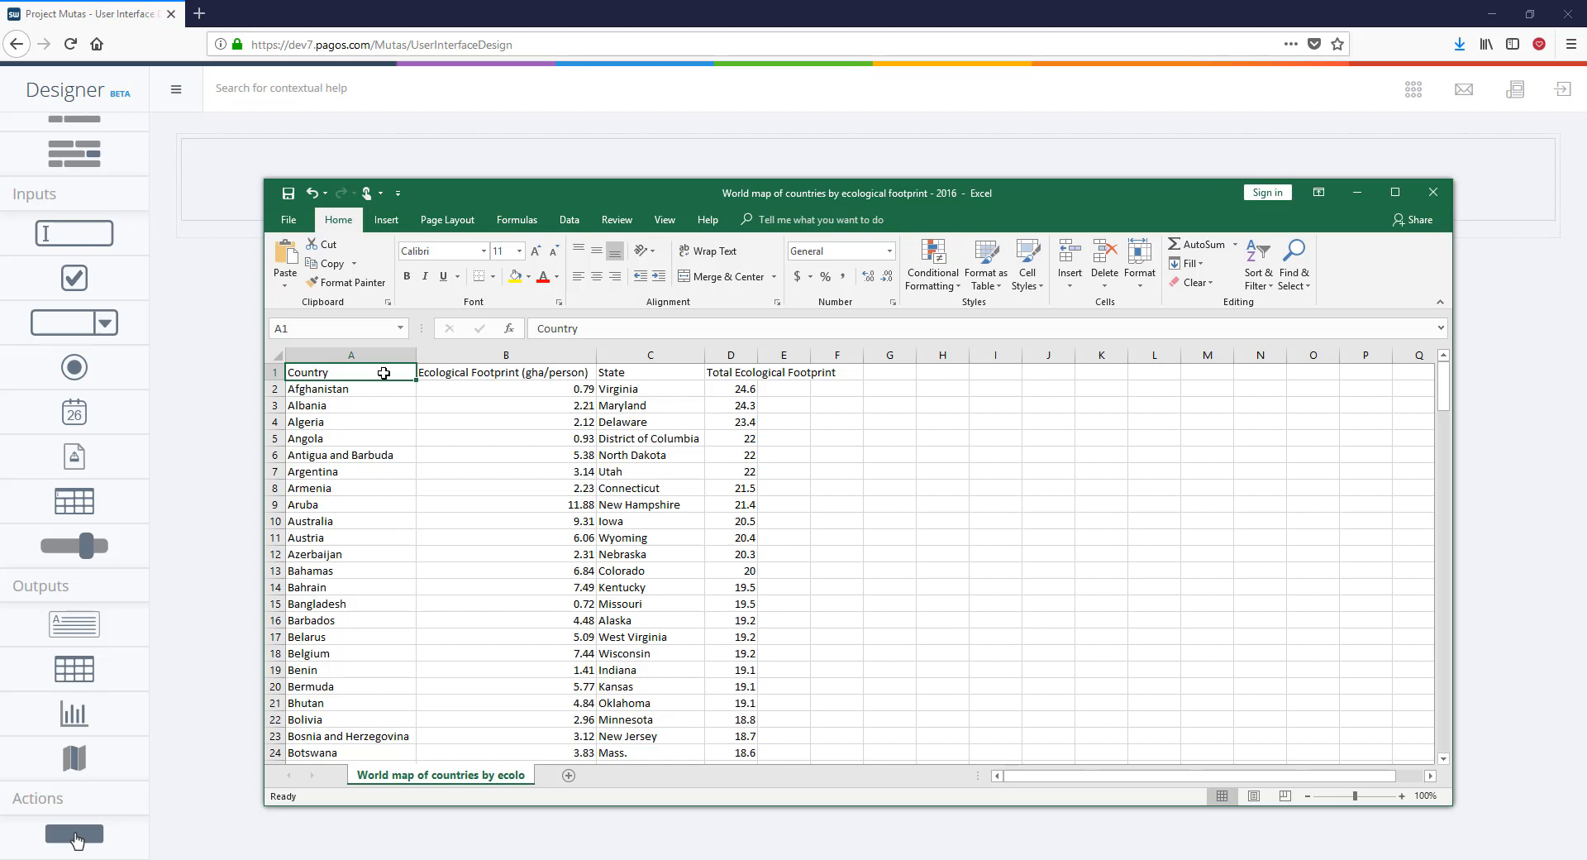
# - Examine the extent of the Country and Ecological Footprint columns that form the WorldMapFootprint range in the workbook
pyautogui.click(634, 372)
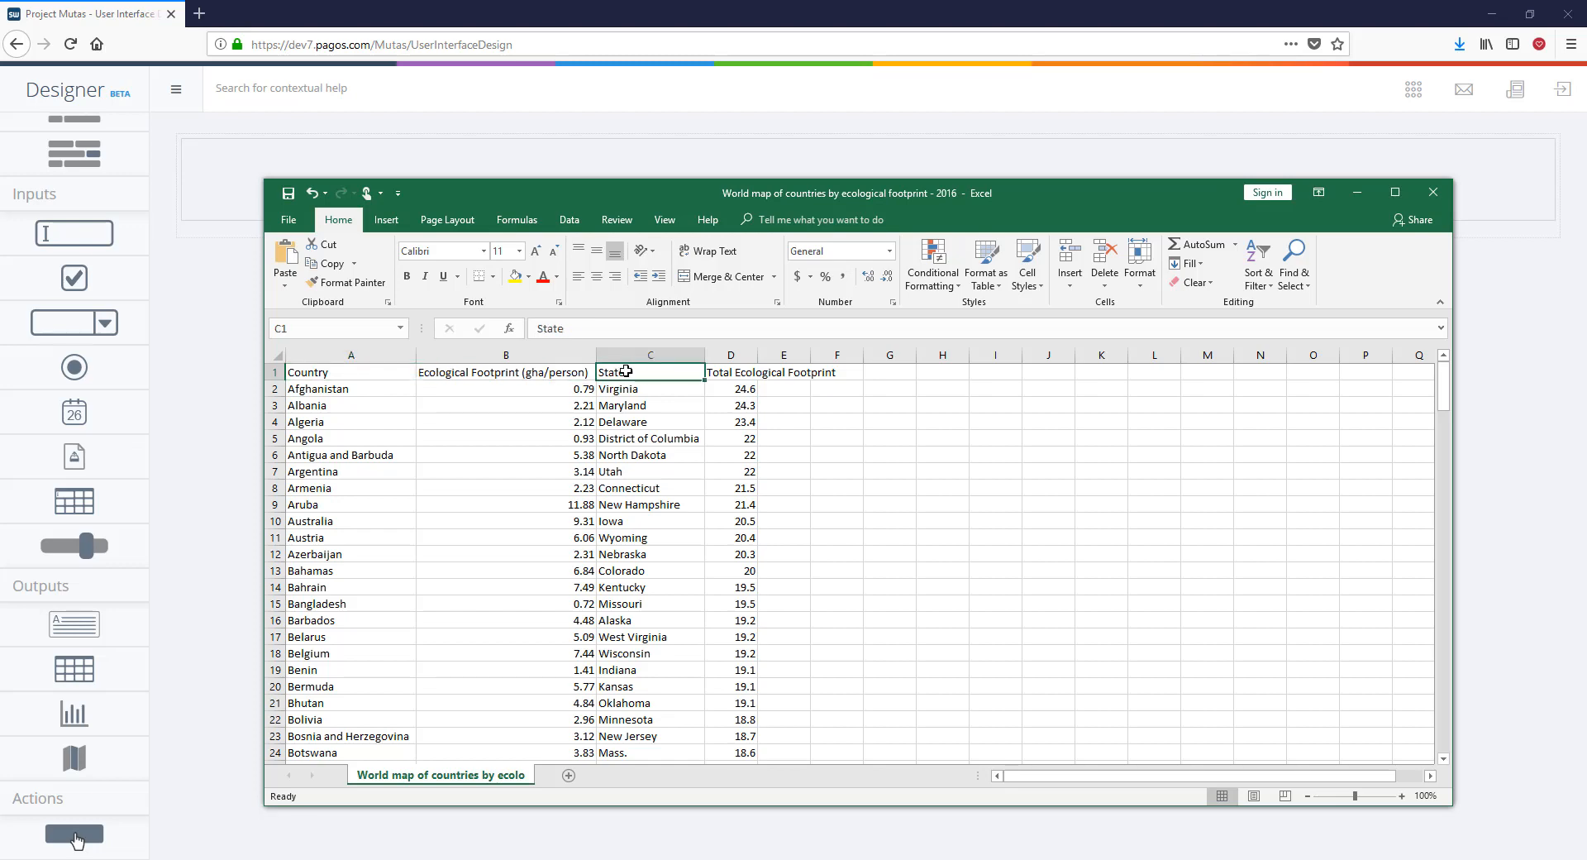
pyautogui.click(404, 376)
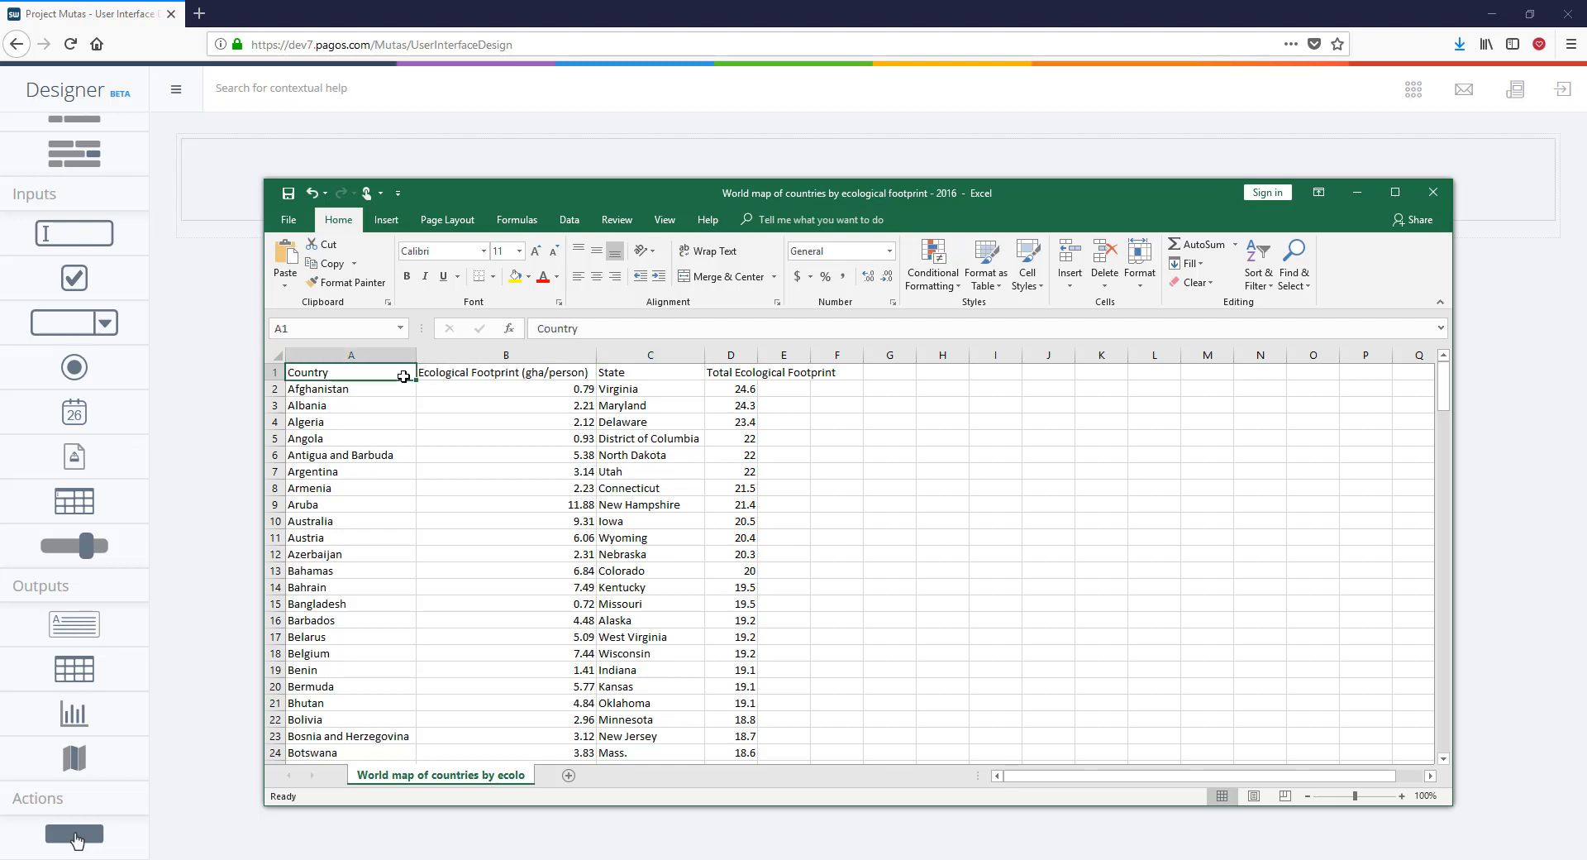
pyautogui.hotkey('shift', 'Right')
pyautogui.hotkey('ctrl', 'shift', 'Down')
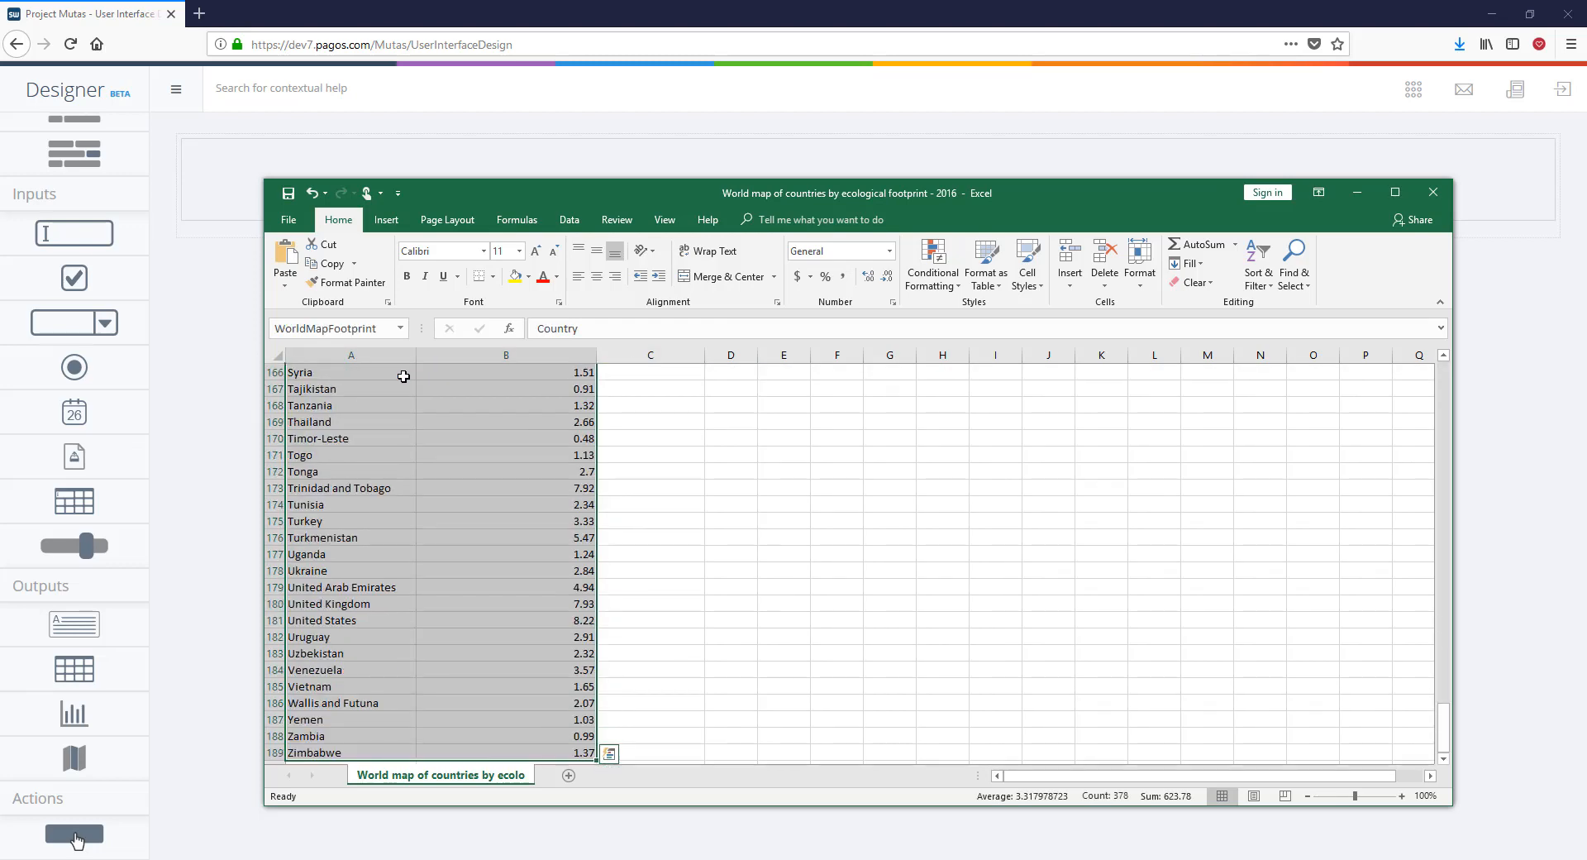
pyautogui.scroll(20, 403, 377)
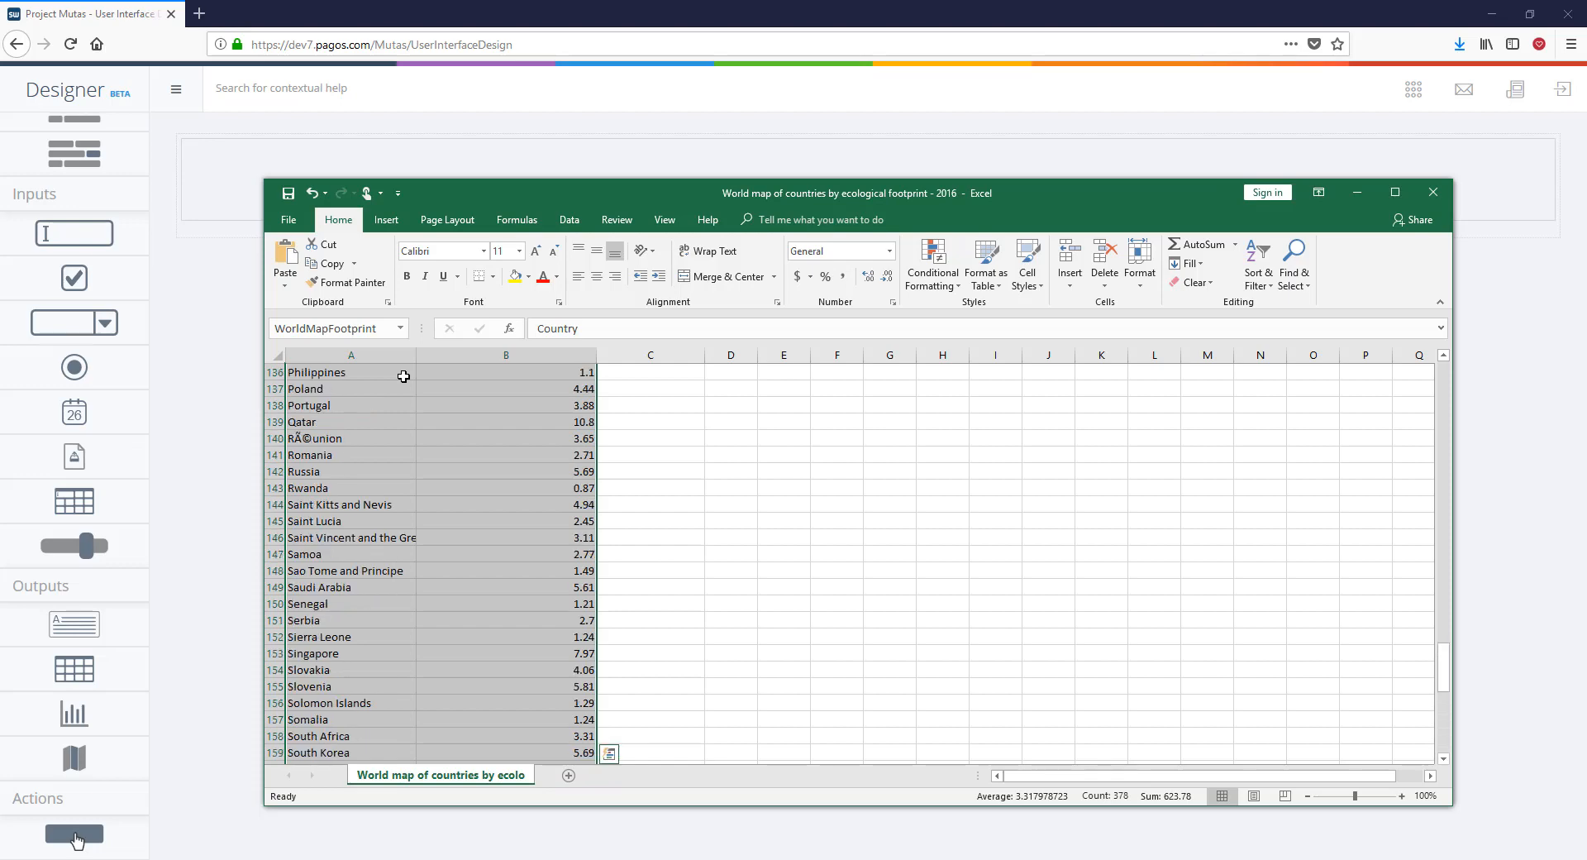
pyautogui.scroll(18, 404, 376)
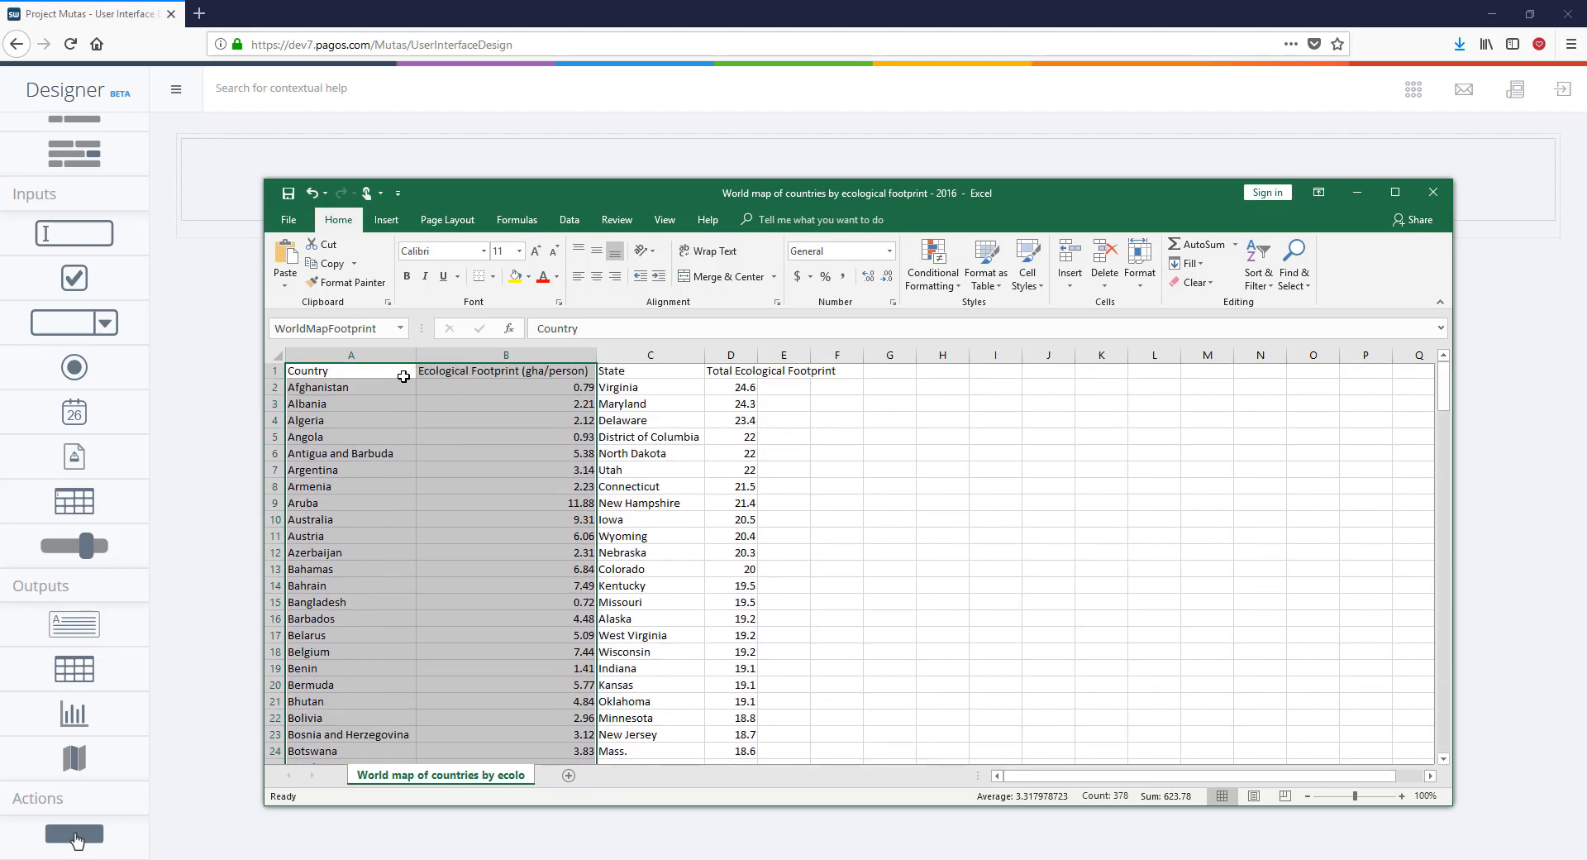
# - Examine the State and Total Ecological Footprint columns that form the StatesFootprint range, and check the header row
pyautogui.click(629, 374)
pyautogui.hotkey('shift', 'Right')
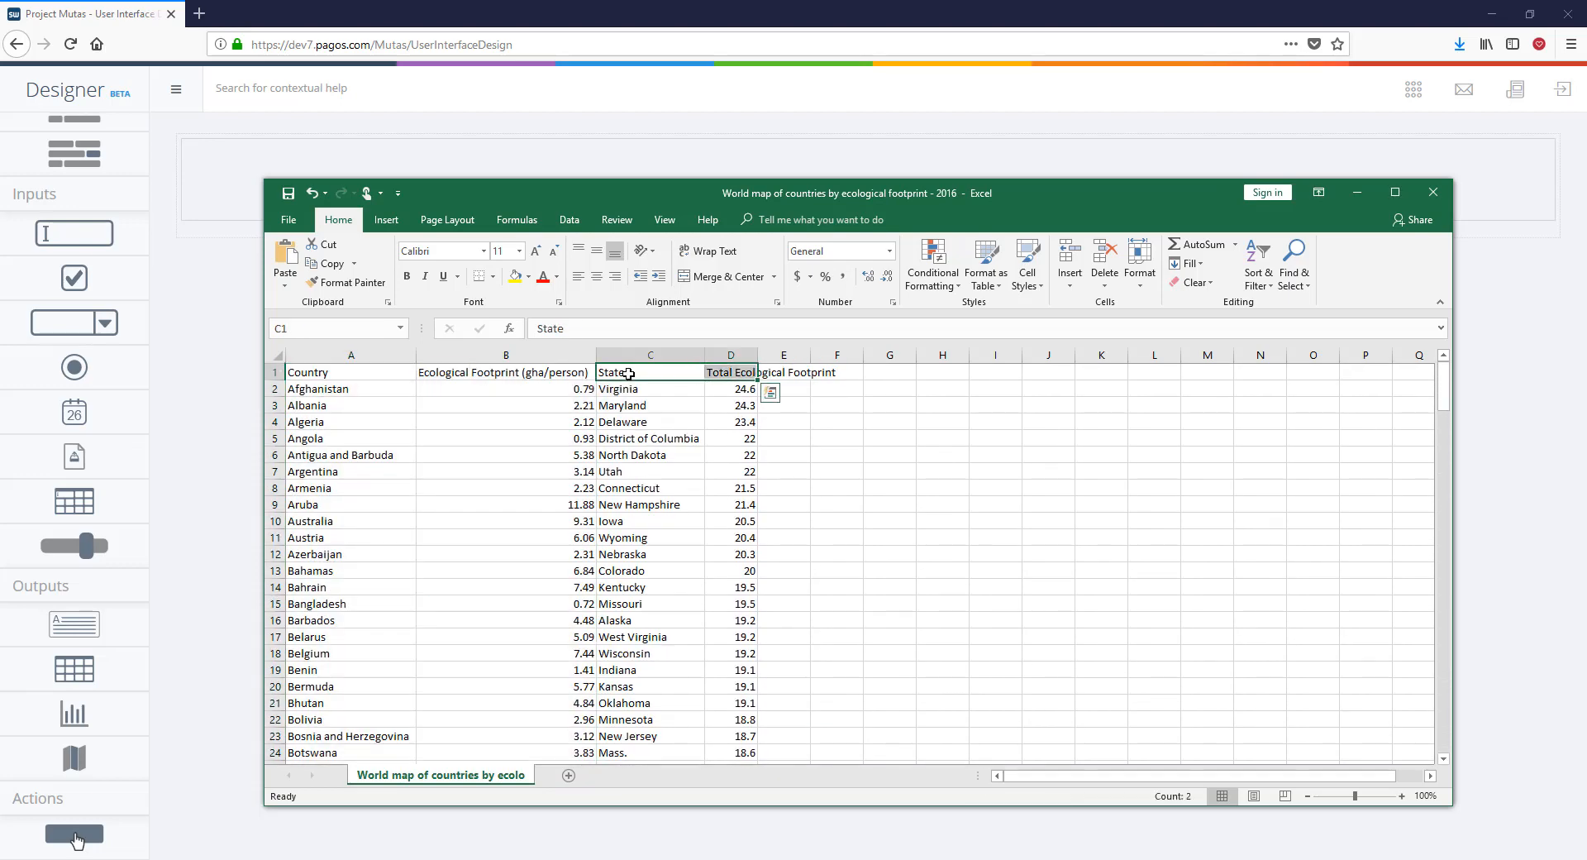
pyautogui.hotkey('ctrl', 'shift', 'Down')
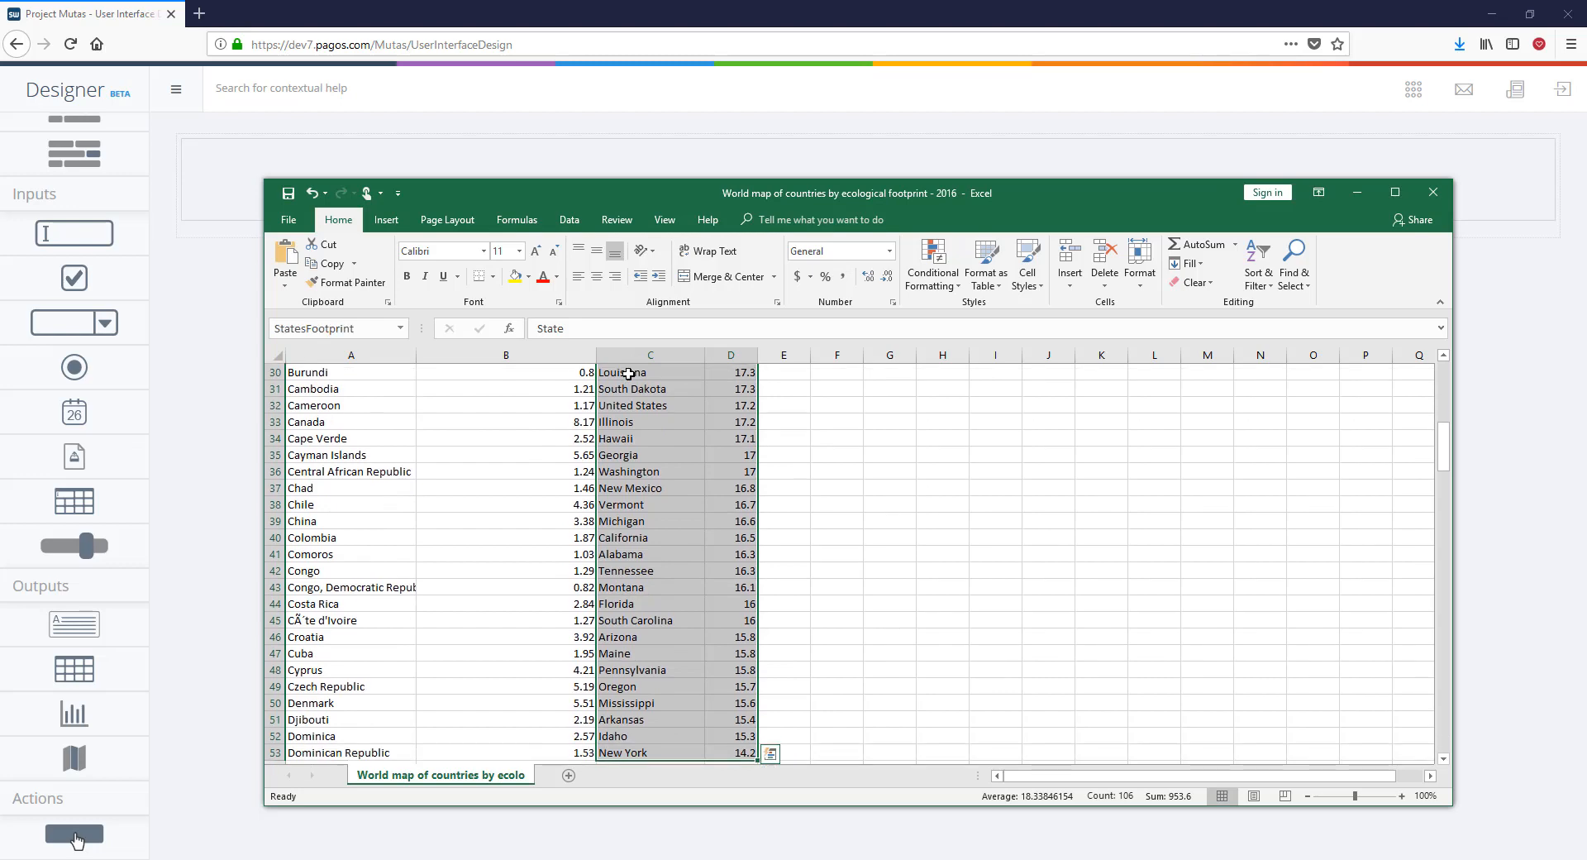
pyautogui.press('Up')
pyautogui.press('Left')
pyautogui.press('Left')
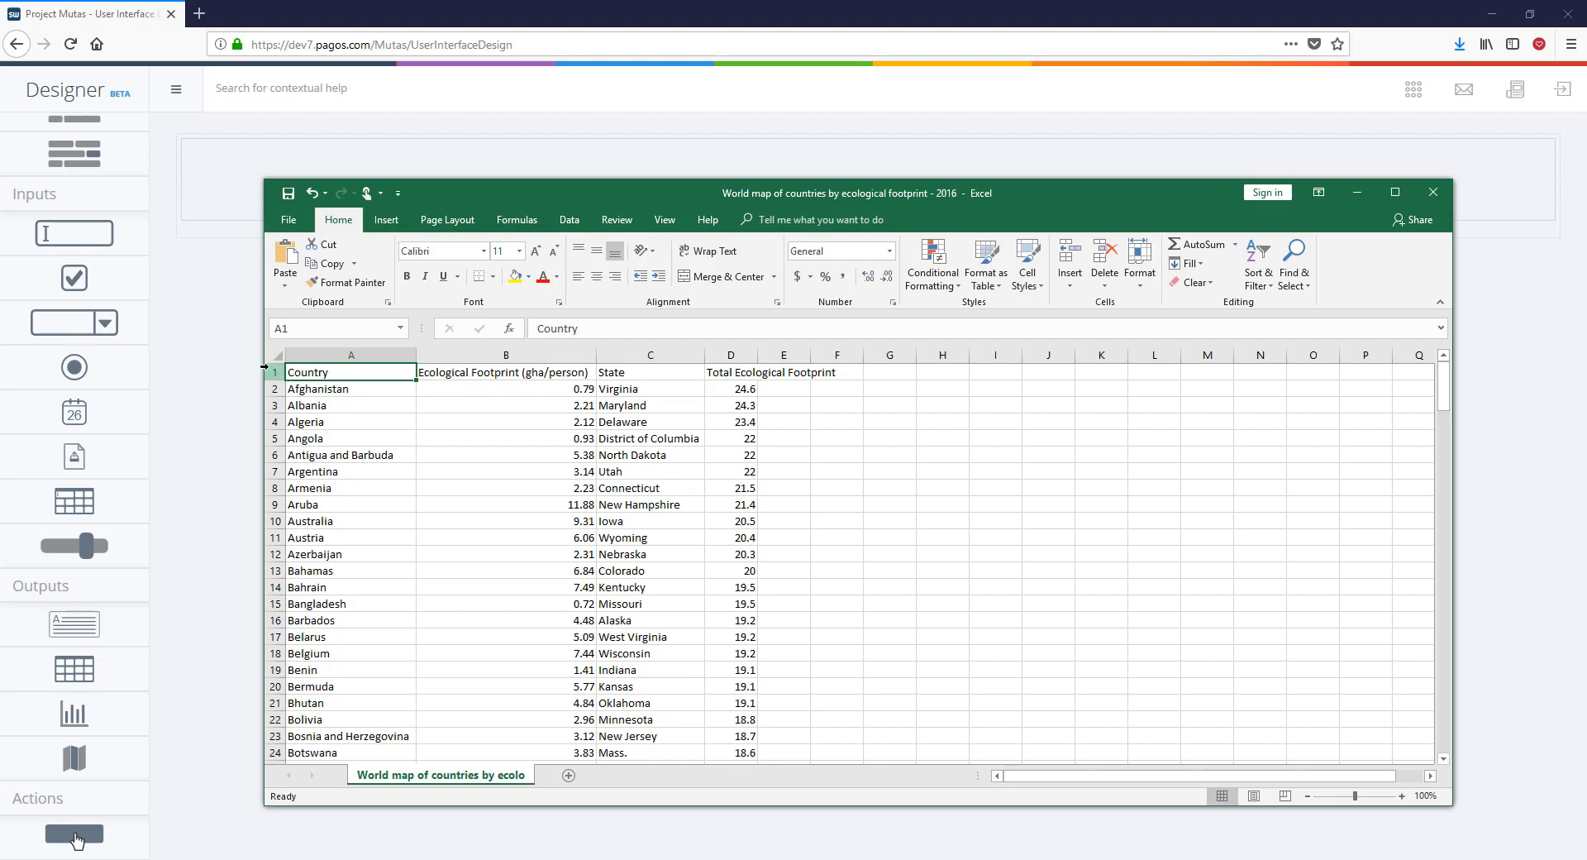
pyautogui.click(266, 369)
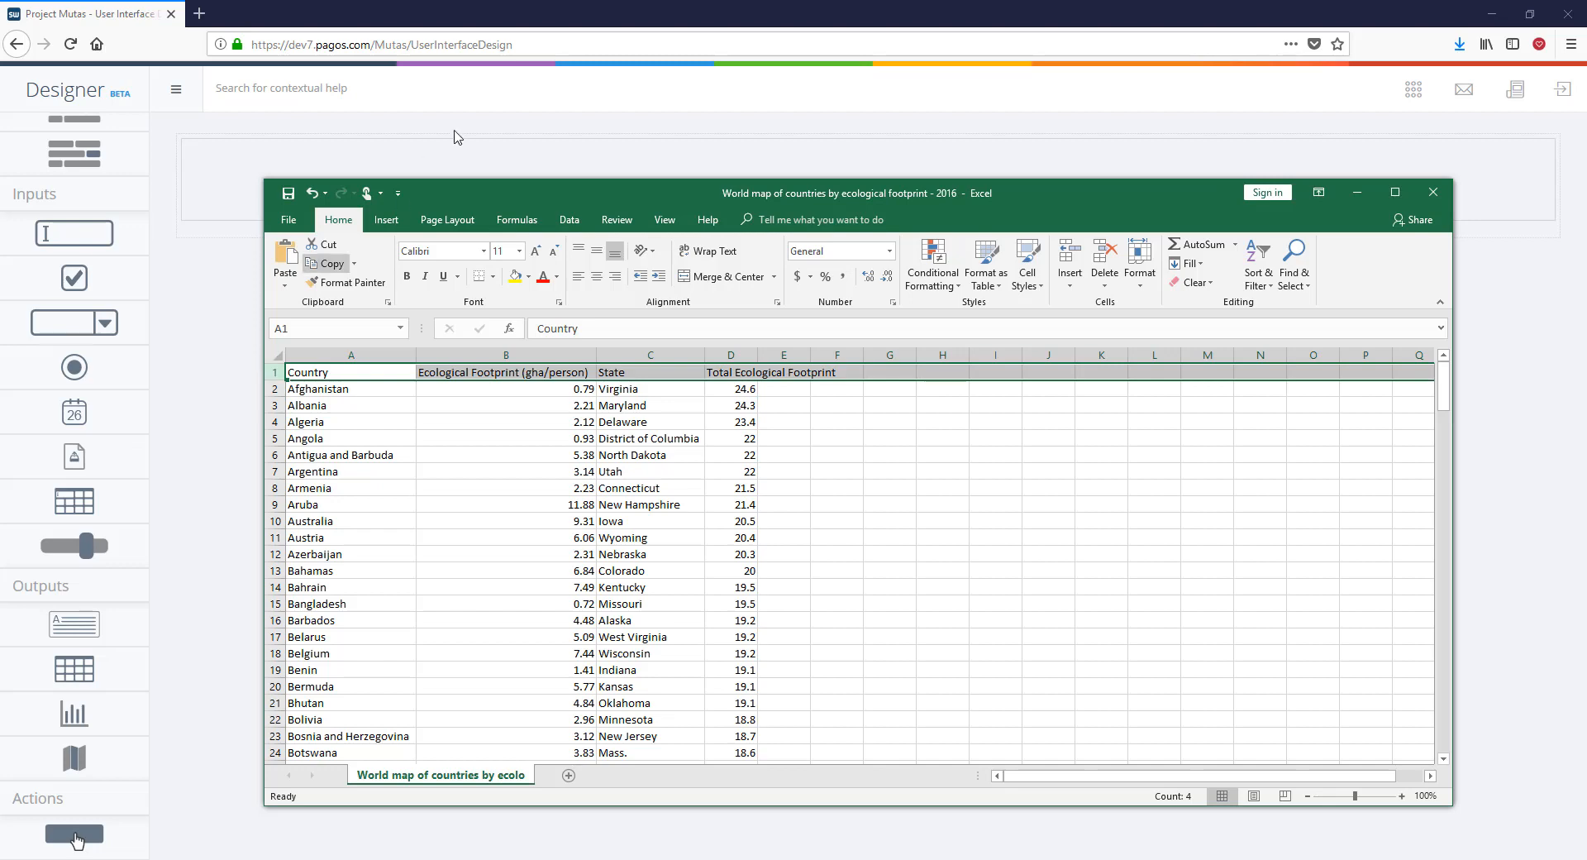
# - Switch to the Designer in the browser, place a Map control in the empty page section and open its options
pyautogui.click(553, 8)
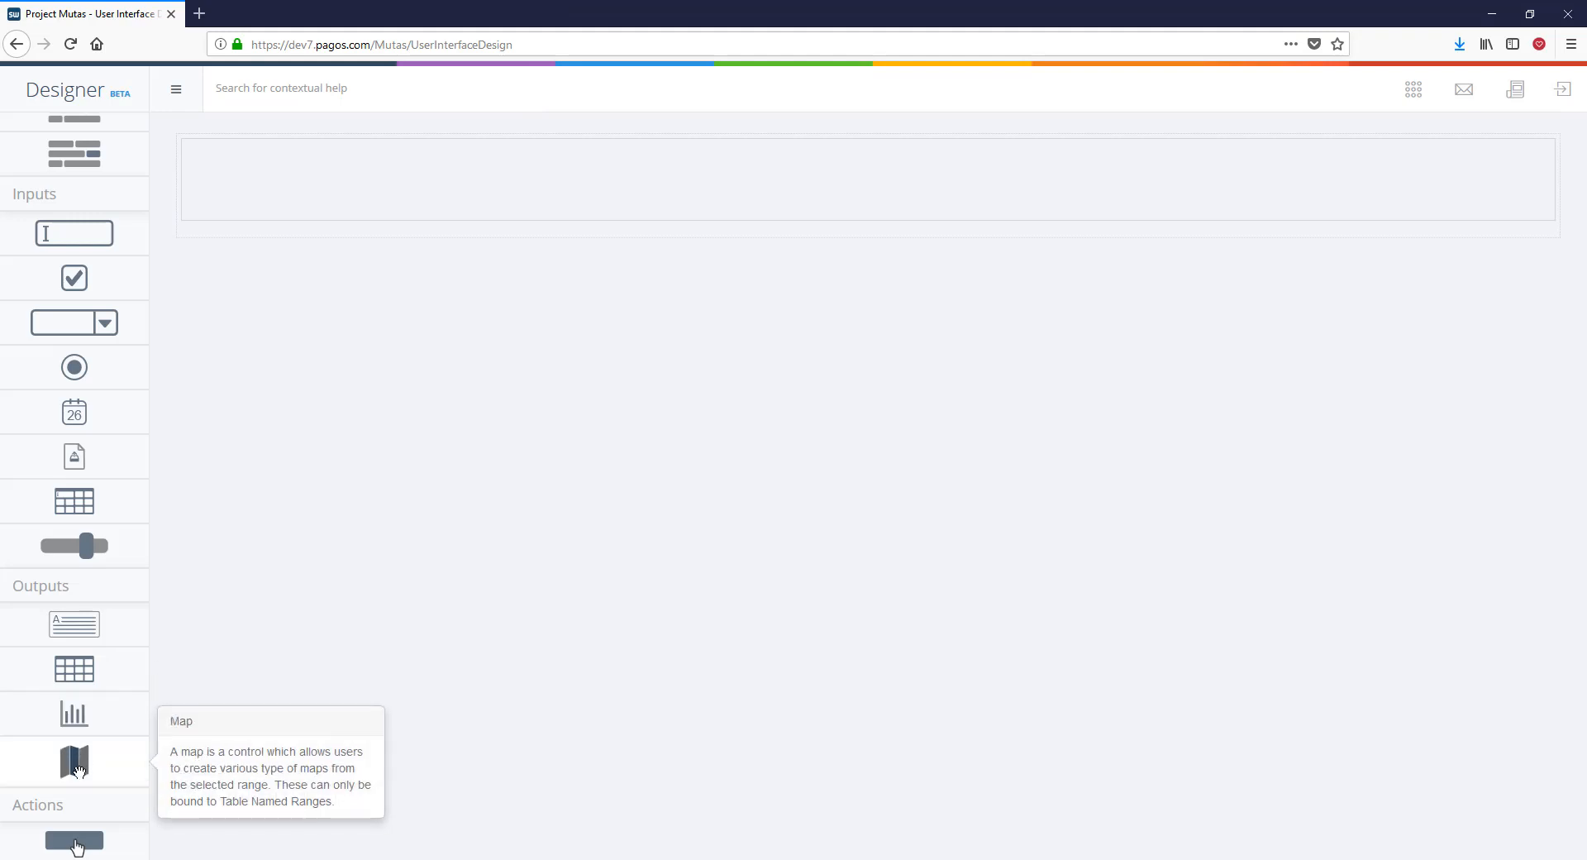
pyautogui.moveTo(77, 771); pyautogui.dragTo(483, 171)
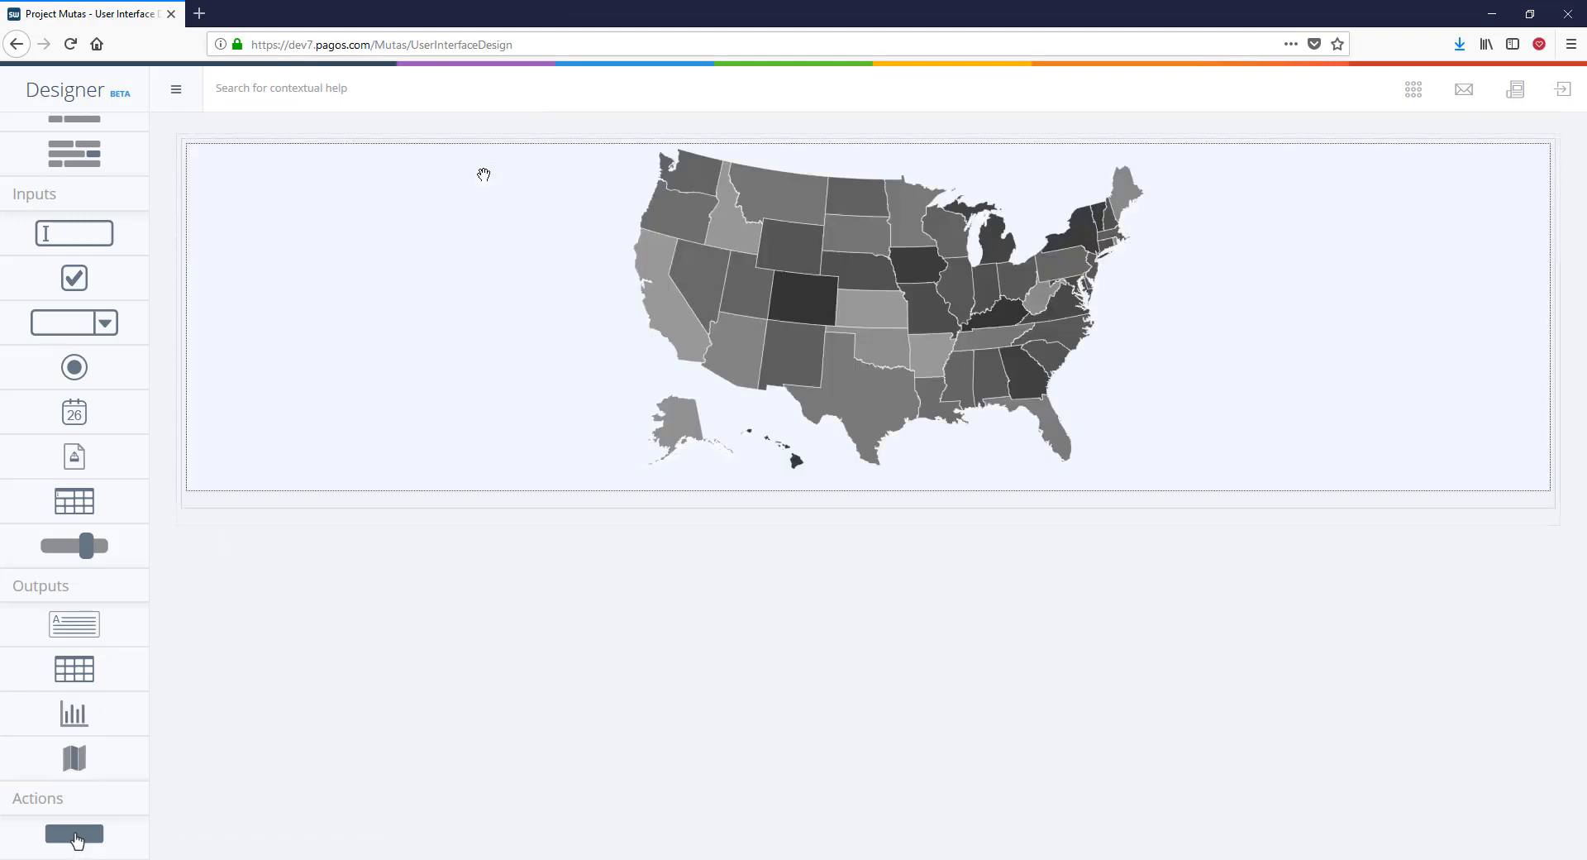
pyautogui.click(484, 175)
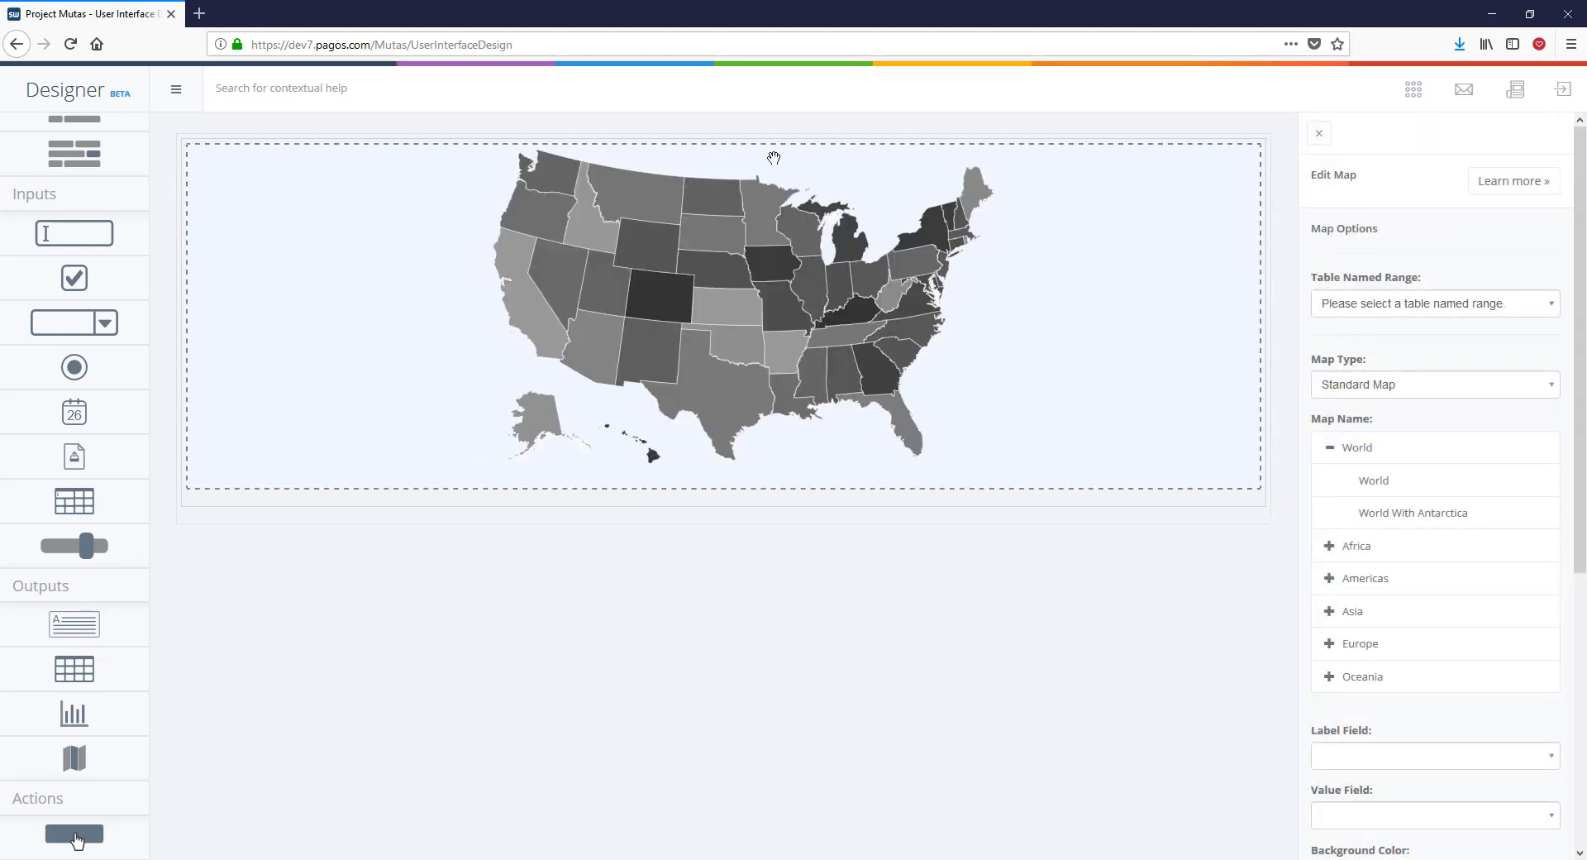
# - Bind the map to the WorldMapFootprint table named range as a Standard Map of the World without Antarctica
pyautogui.click(1388, 304)
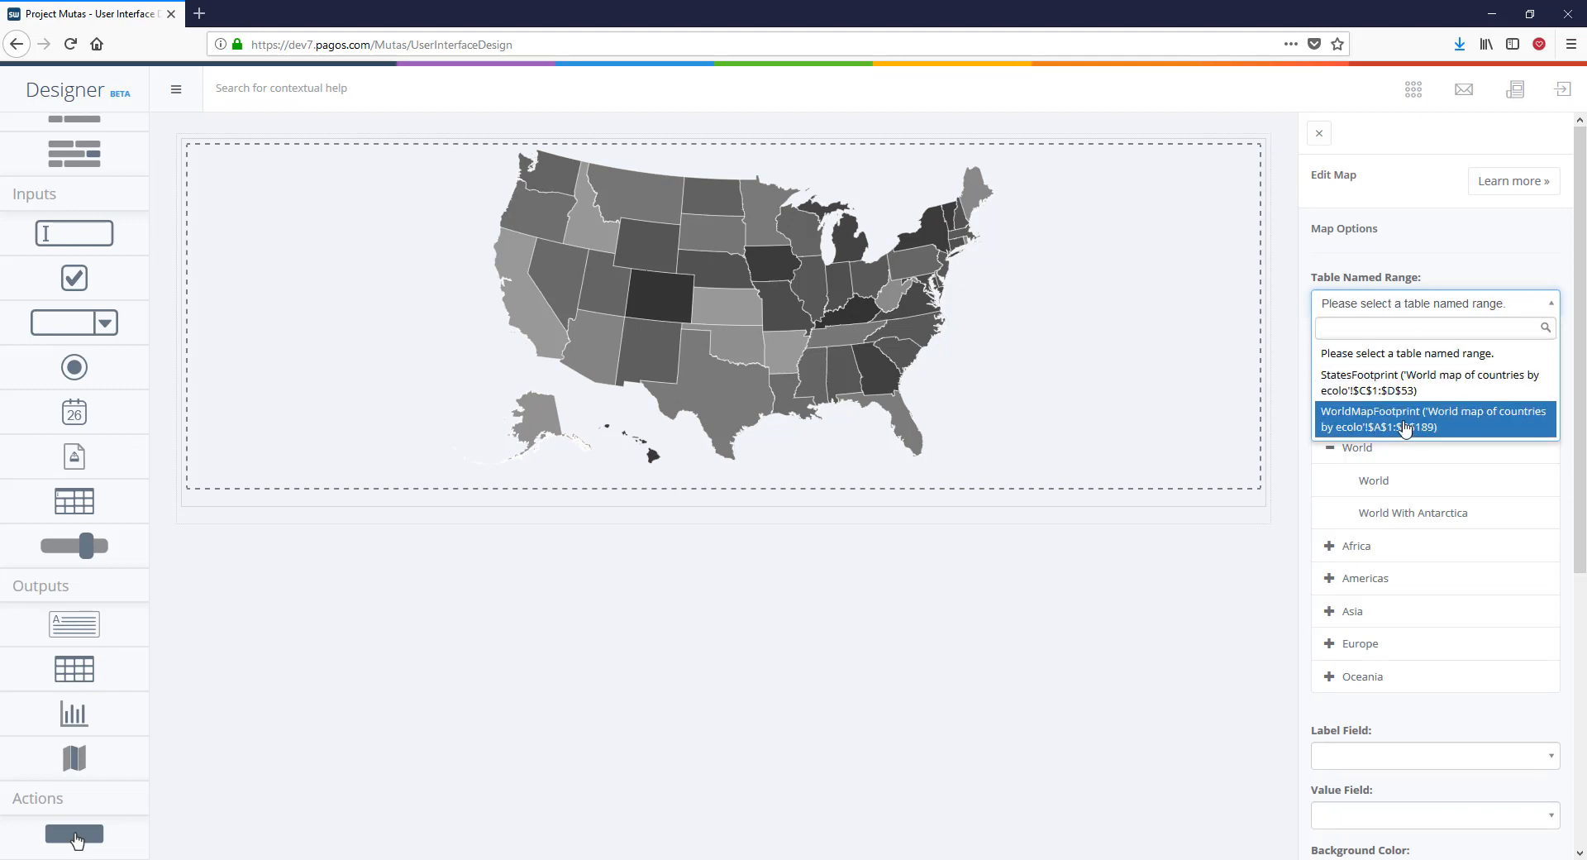
pyautogui.click(1405, 425)
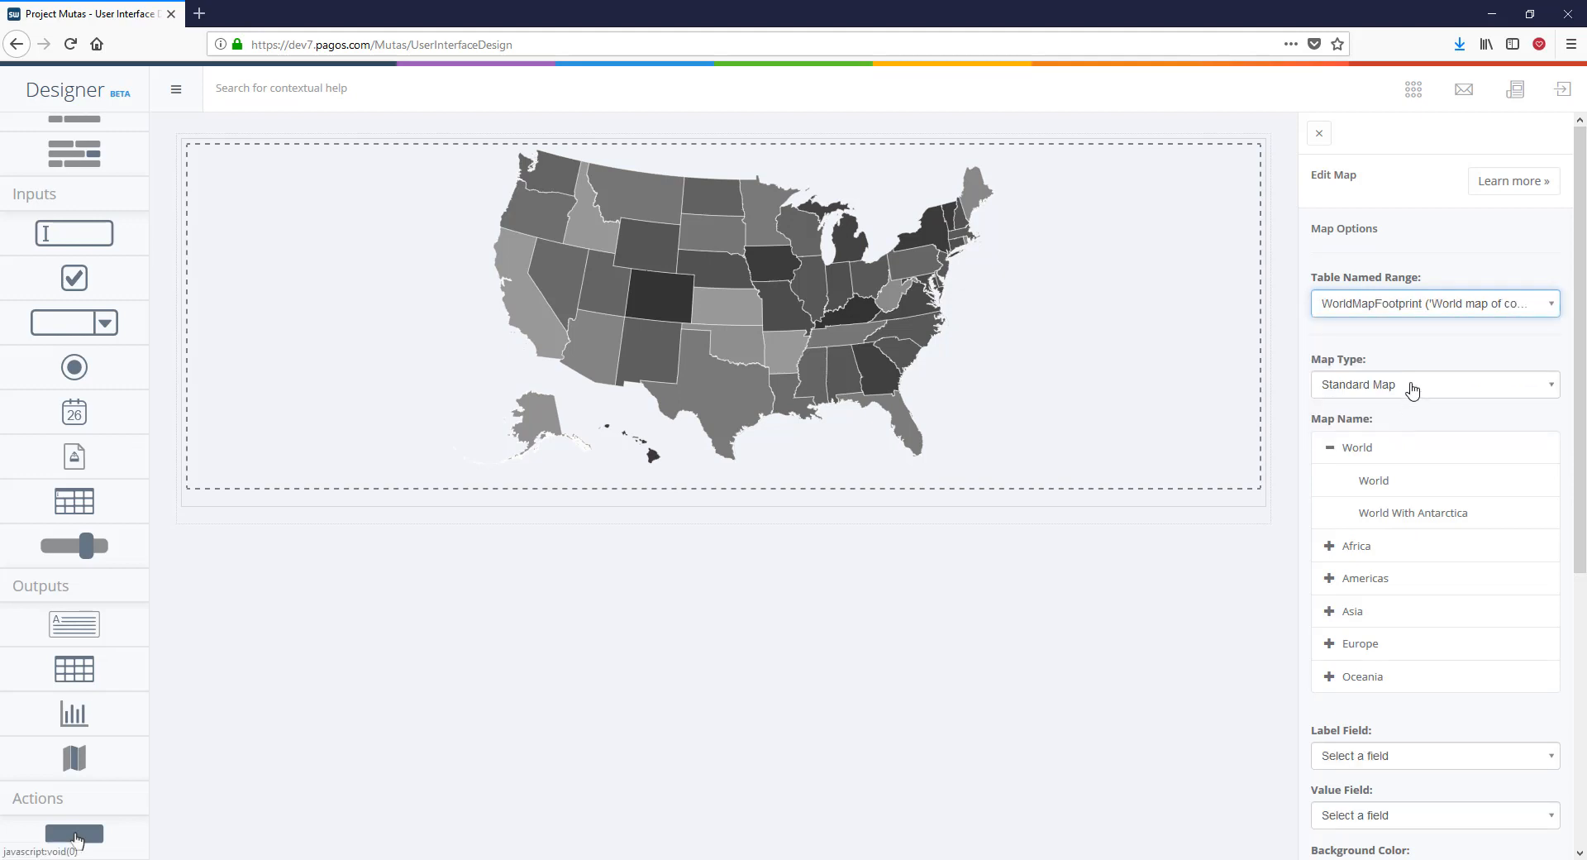
pyautogui.click(1412, 388)
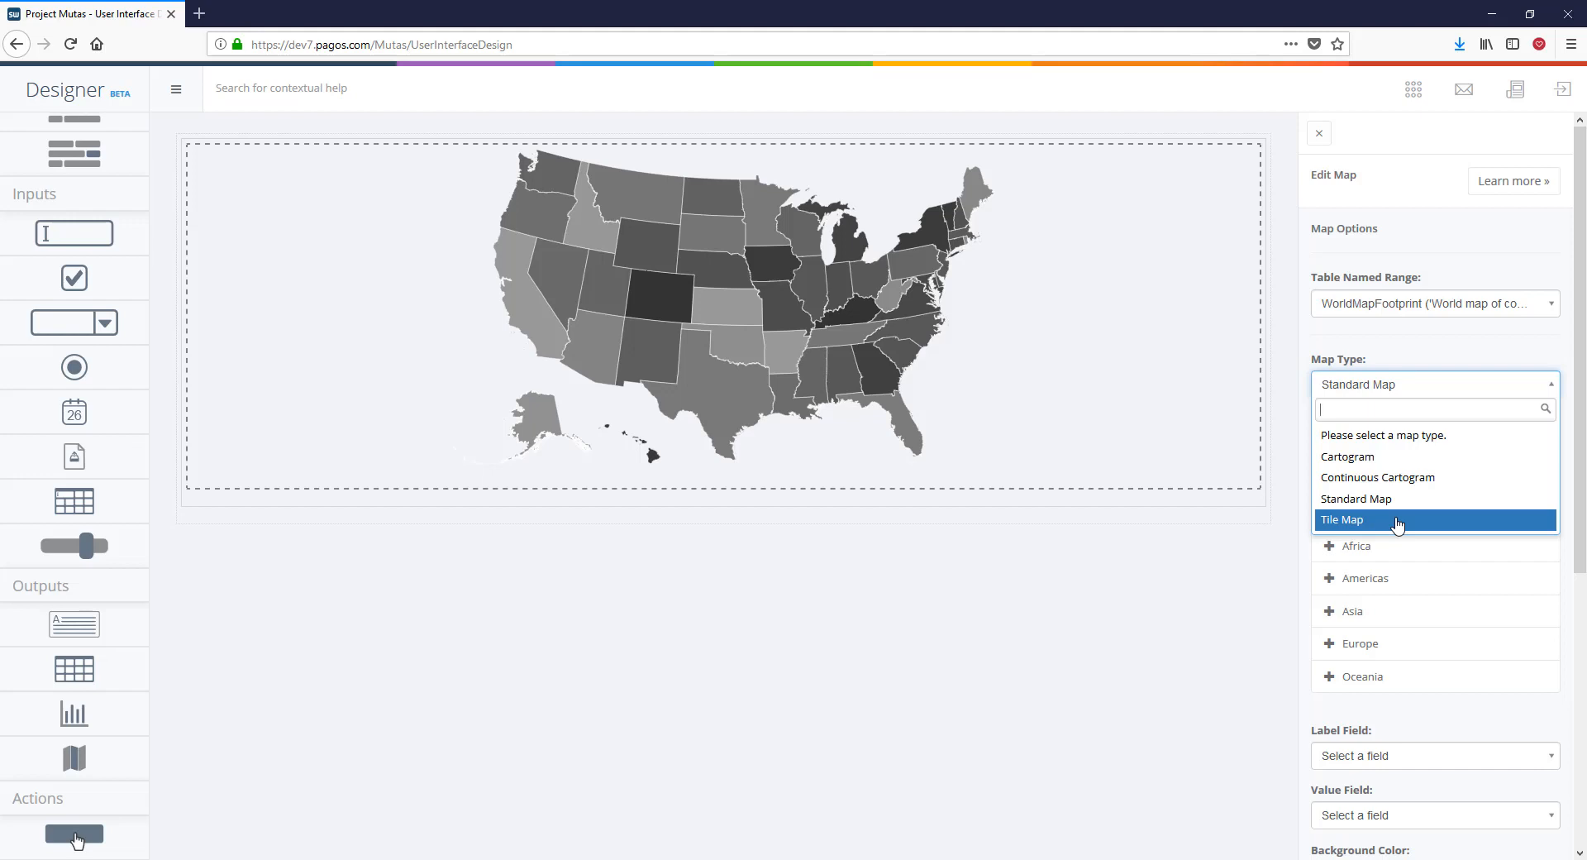
pyautogui.click(1397, 505)
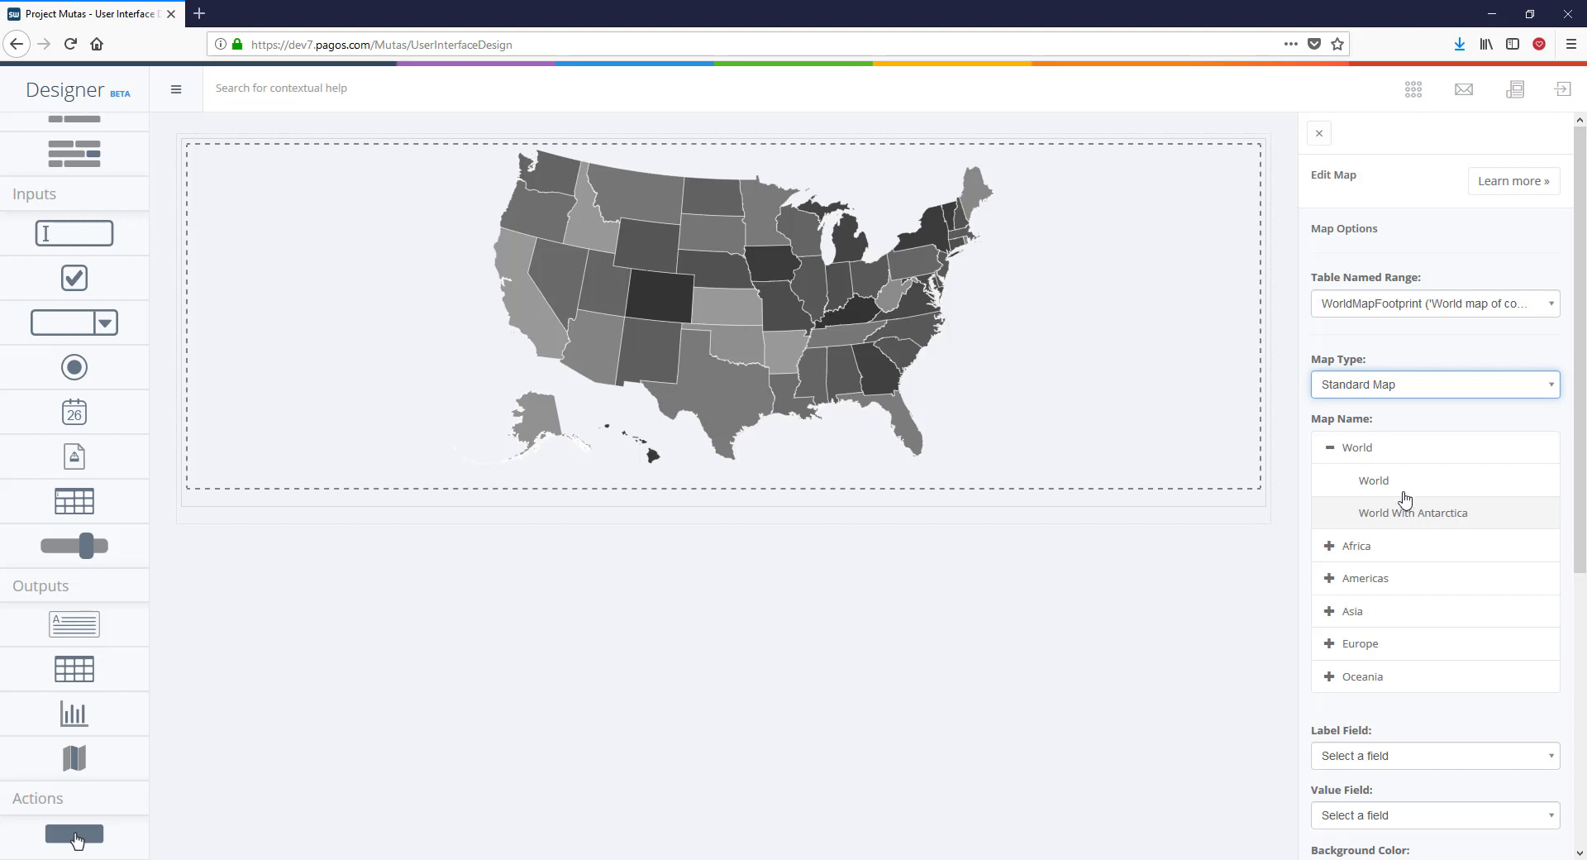
pyautogui.click(1400, 483)
# - Set the map's label field to Country and its value field to Ecological Footprint (gha/person)
pyautogui.scroll(-3, 1405, 495)
pyautogui.scroll(-2, 1405, 494)
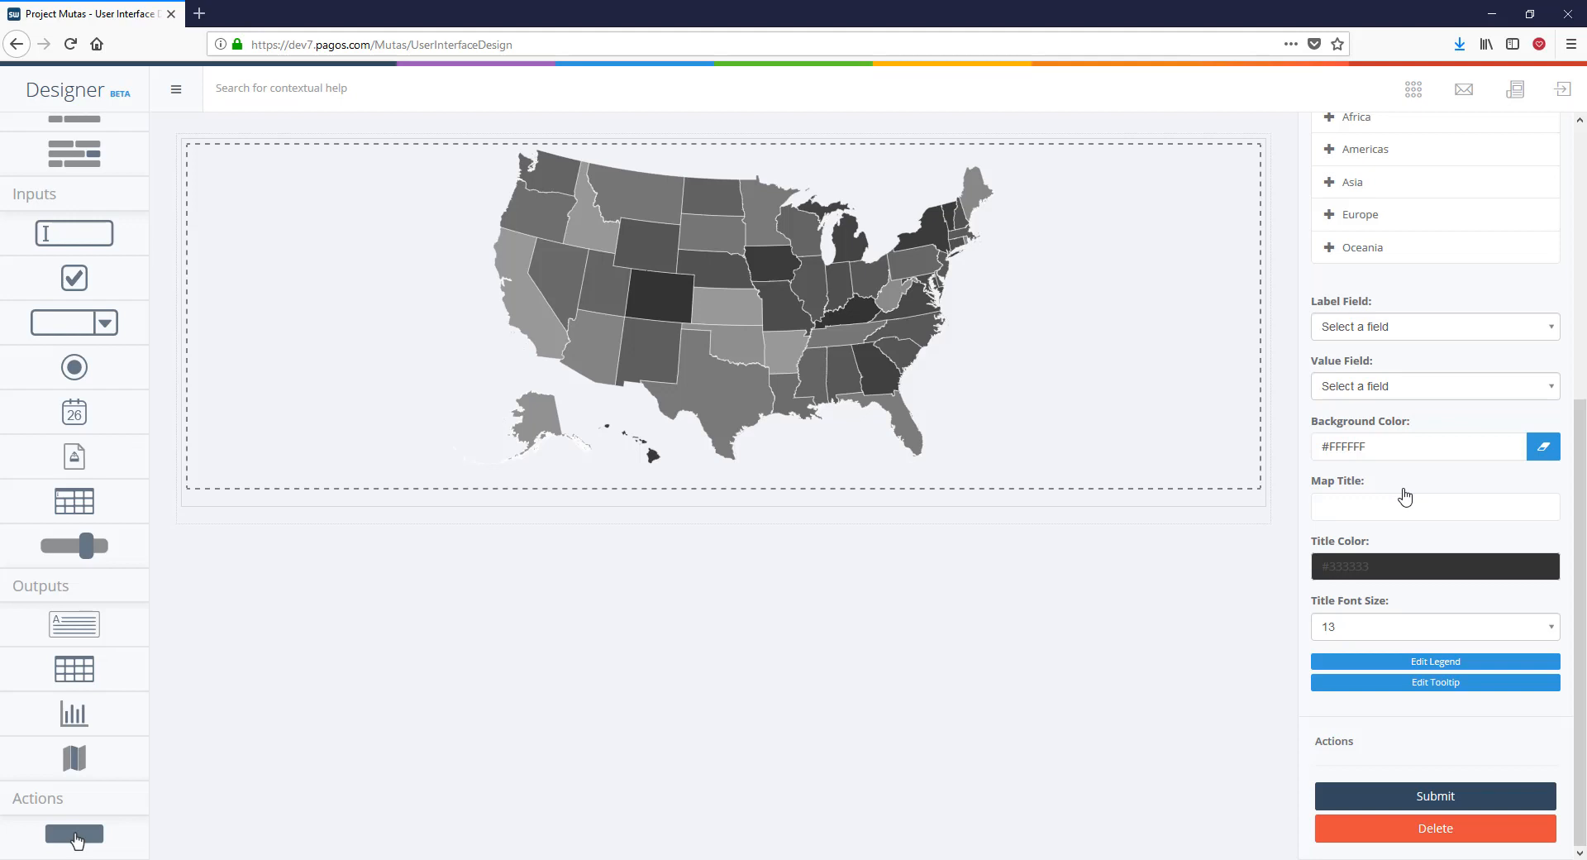
pyautogui.click(1414, 329)
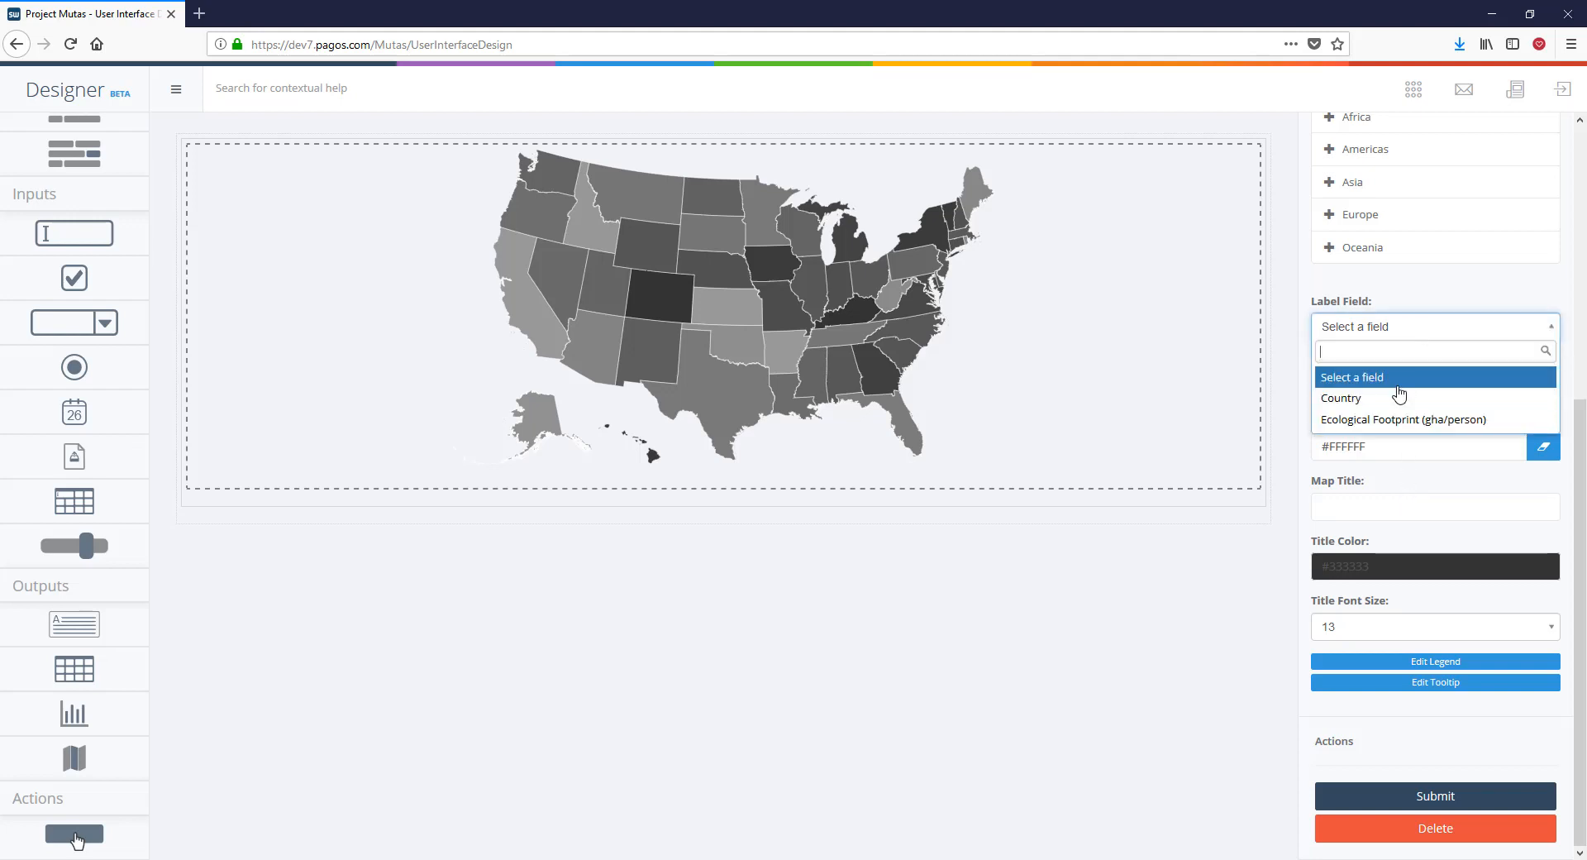
pyautogui.click(1395, 402)
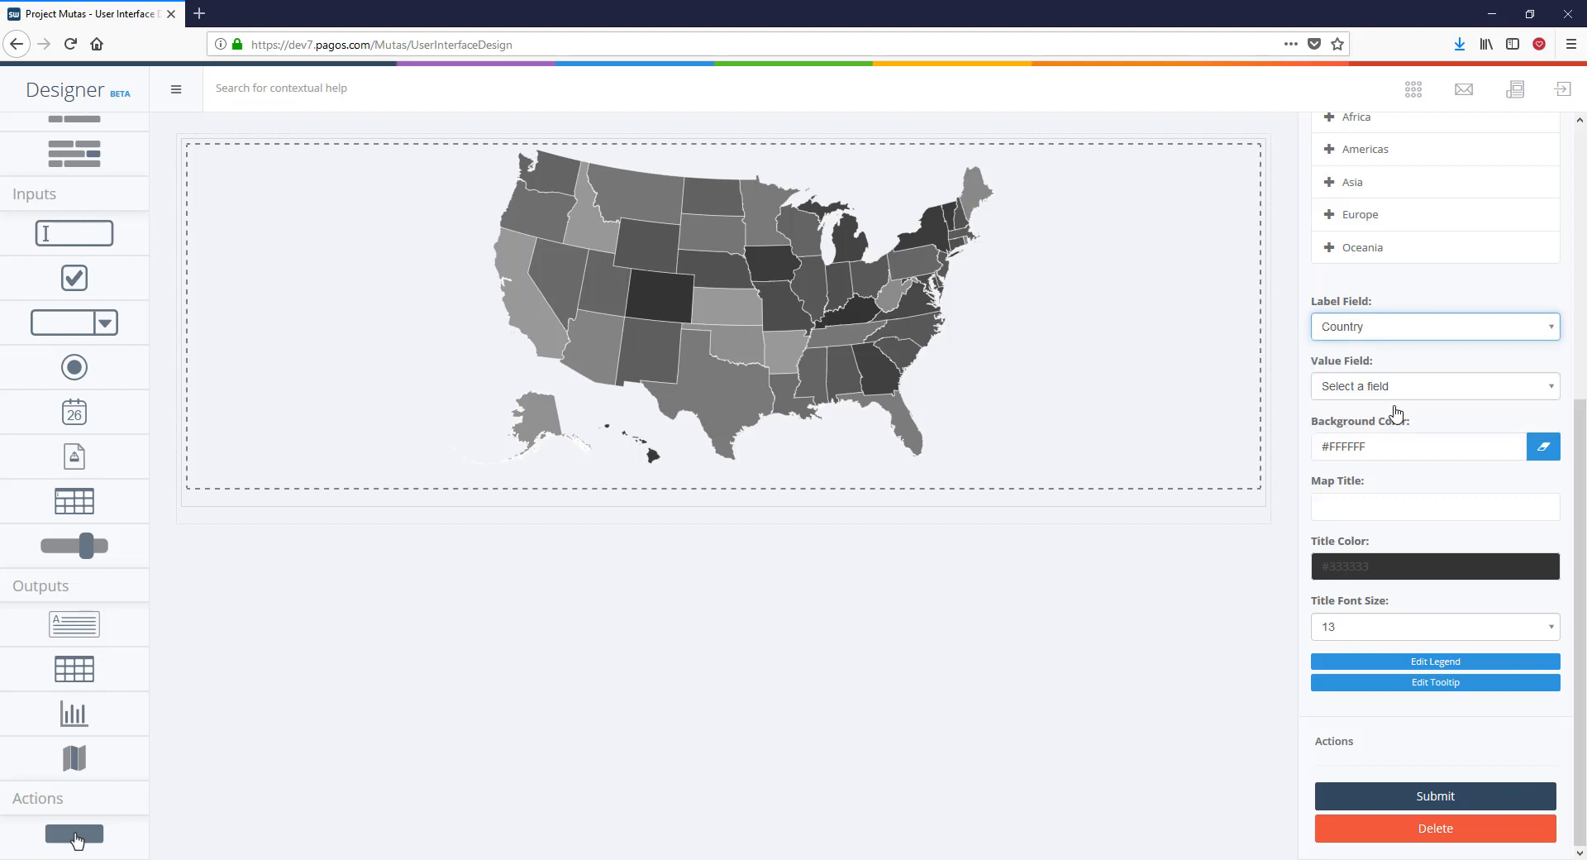
pyautogui.click(1401, 391)
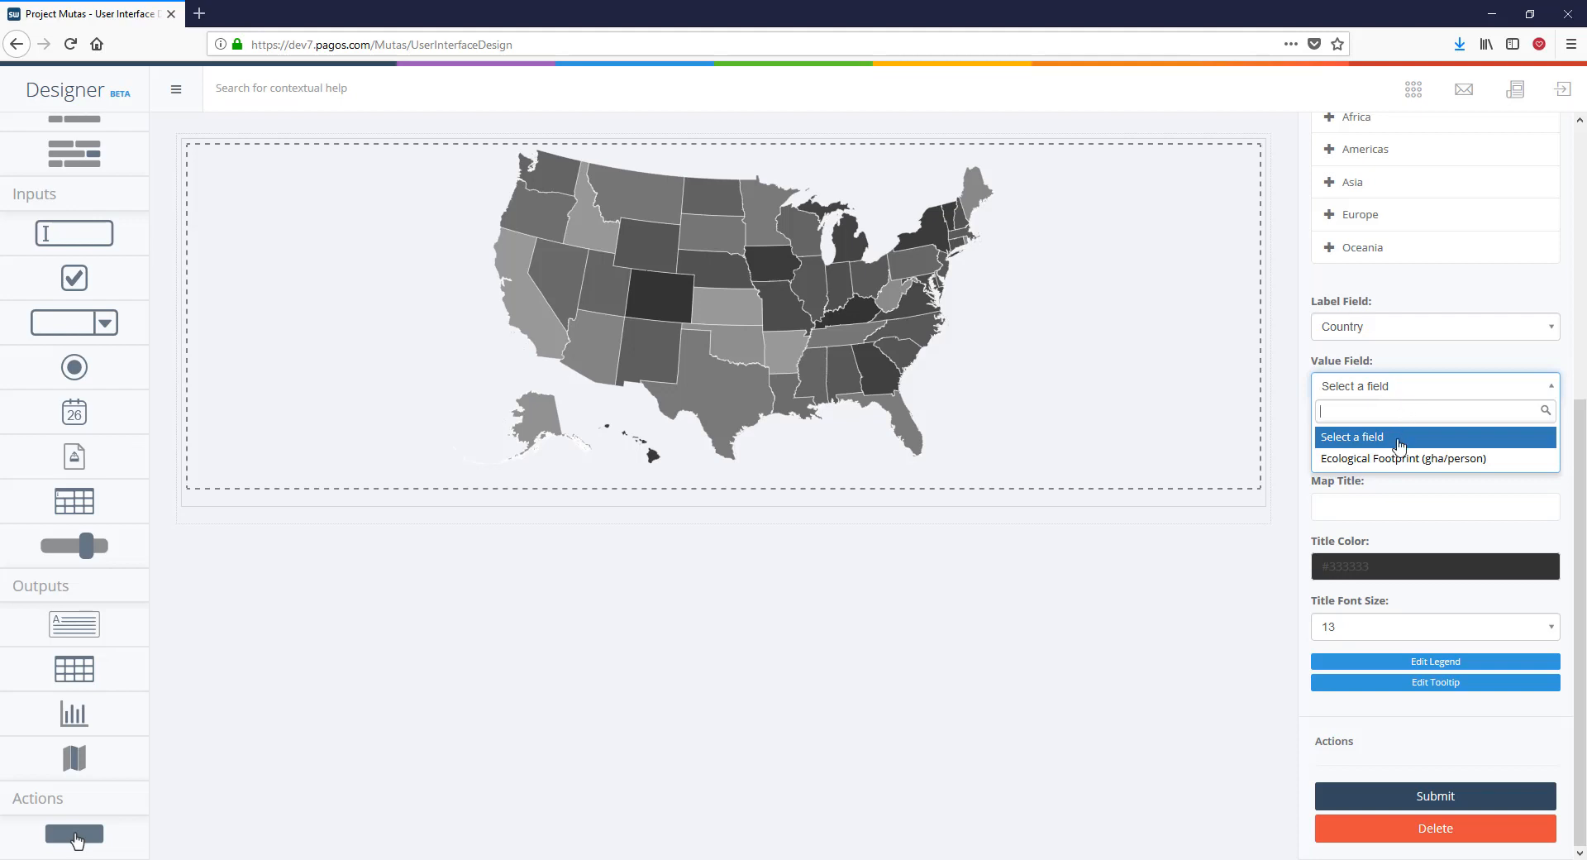
pyautogui.click(1398, 457)
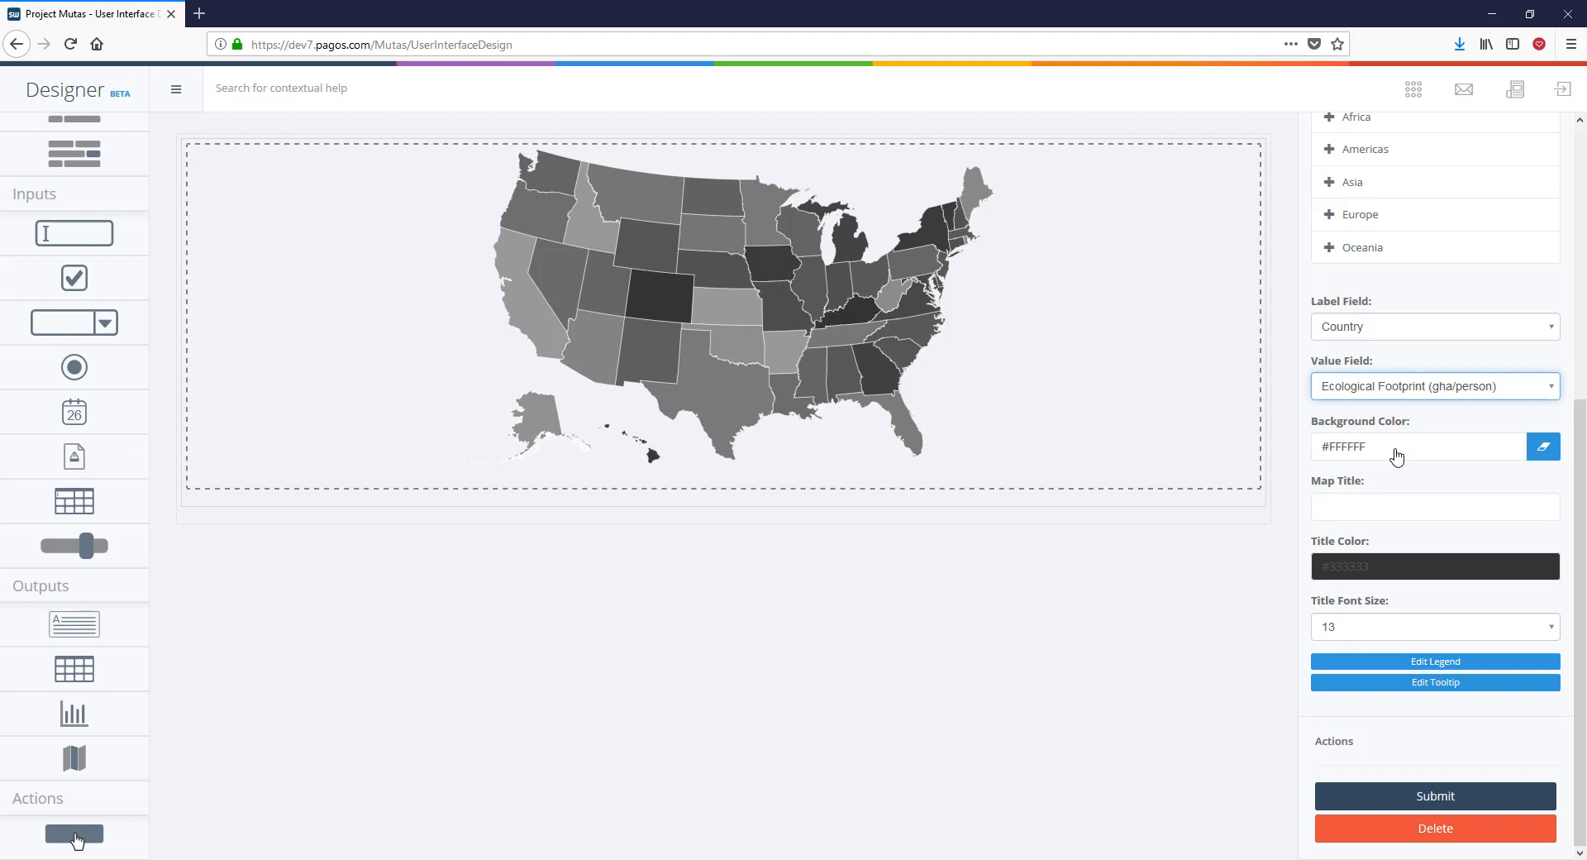
# - Set the map's background color to light green #6bffab and its title to "Ecological Footprint by Countries"
pyautogui.click(1396, 449)
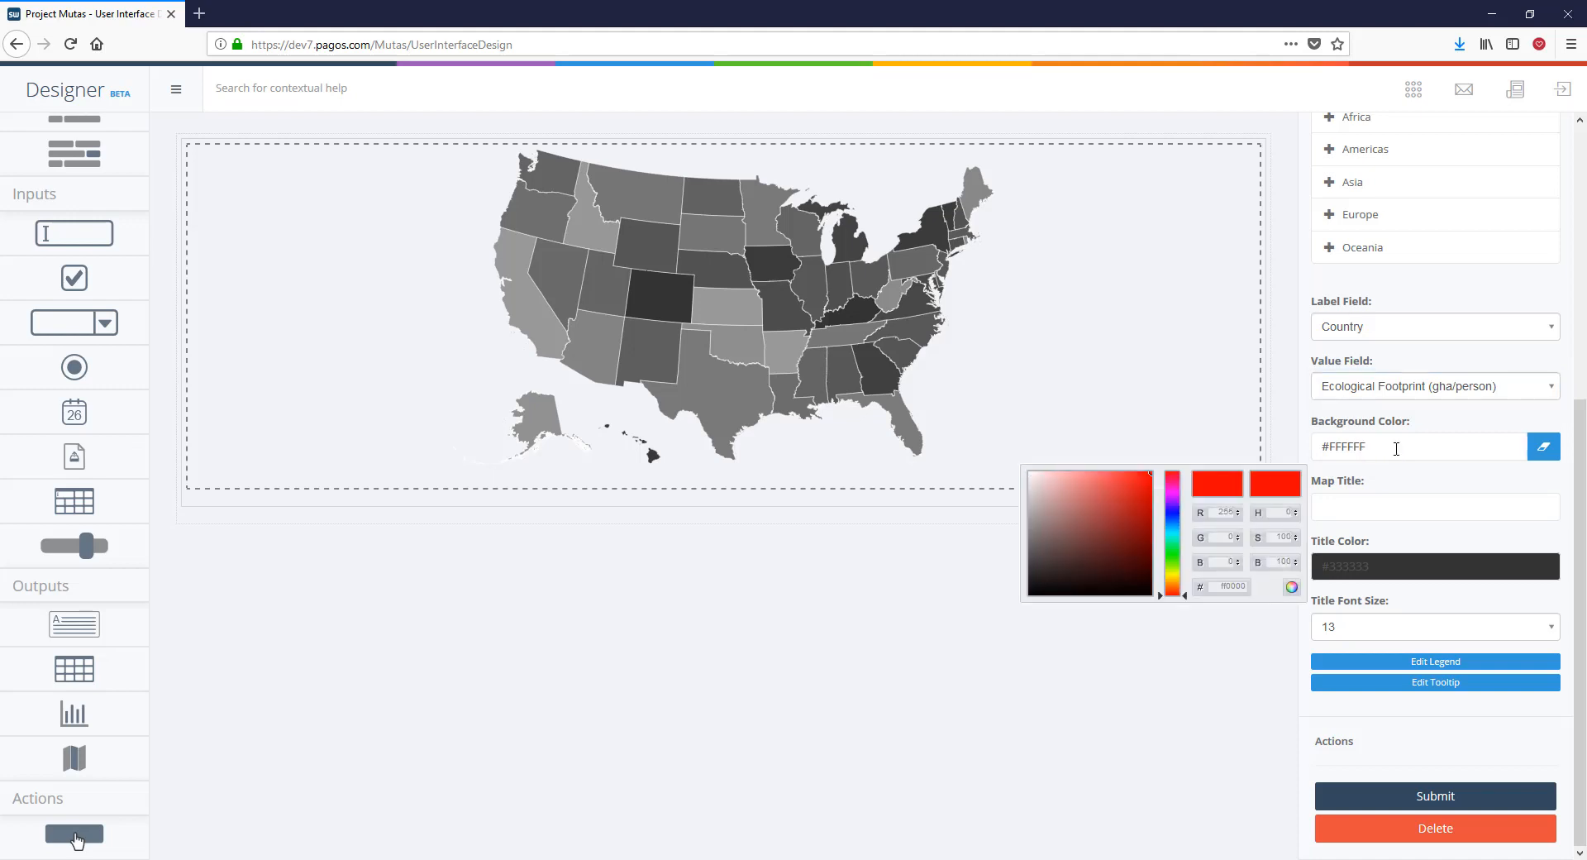
pyautogui.moveTo(1174, 574); pyautogui.dragTo(1176, 543)
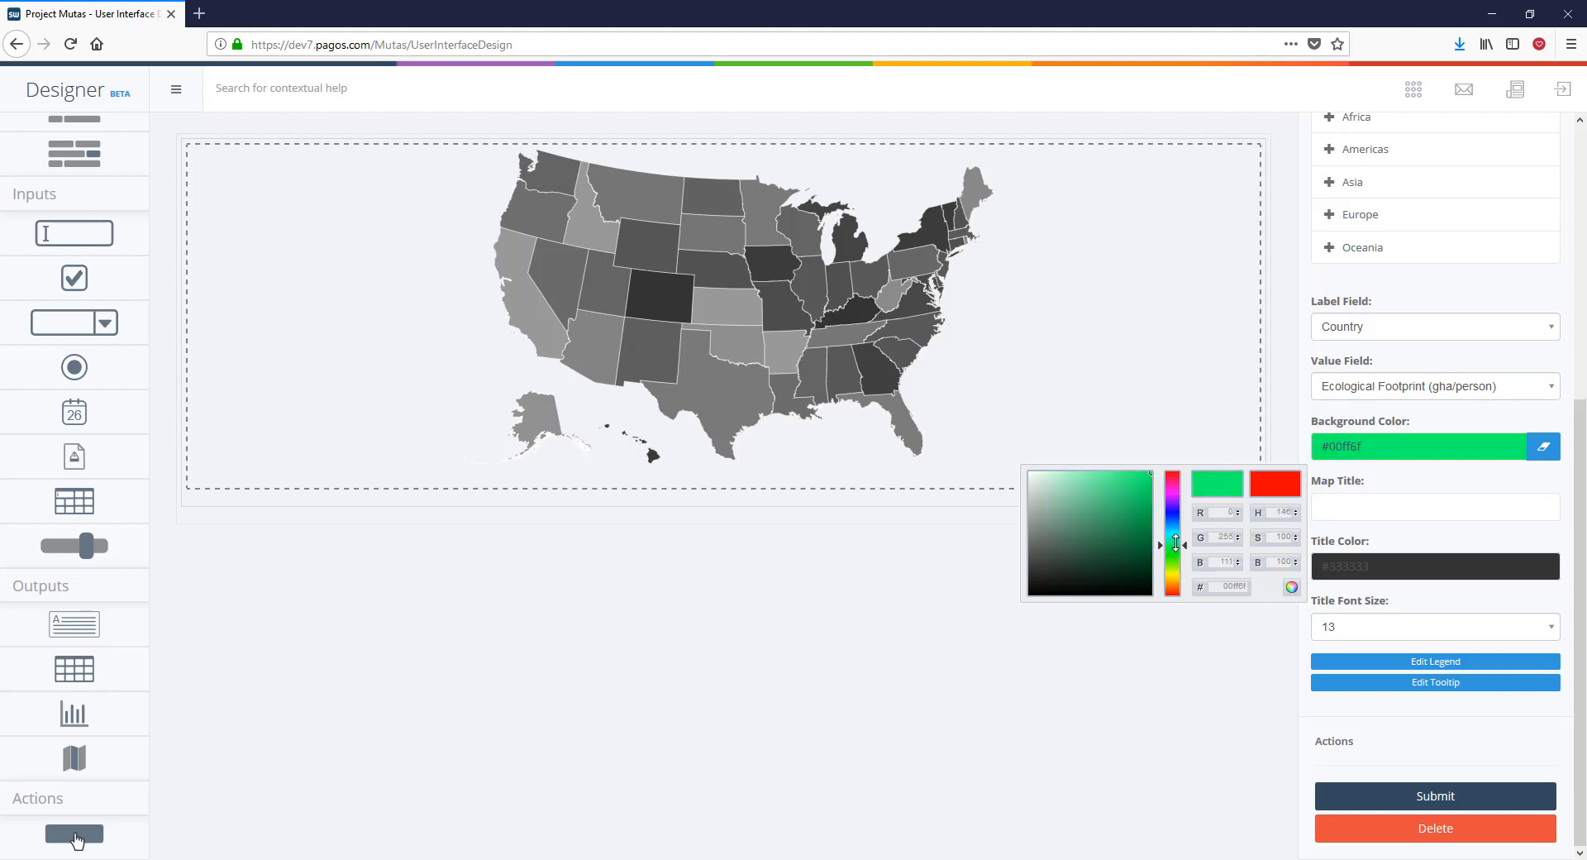
pyautogui.moveTo(1145, 480); pyautogui.dragTo(1100, 472)
pyautogui.click(1432, 420)
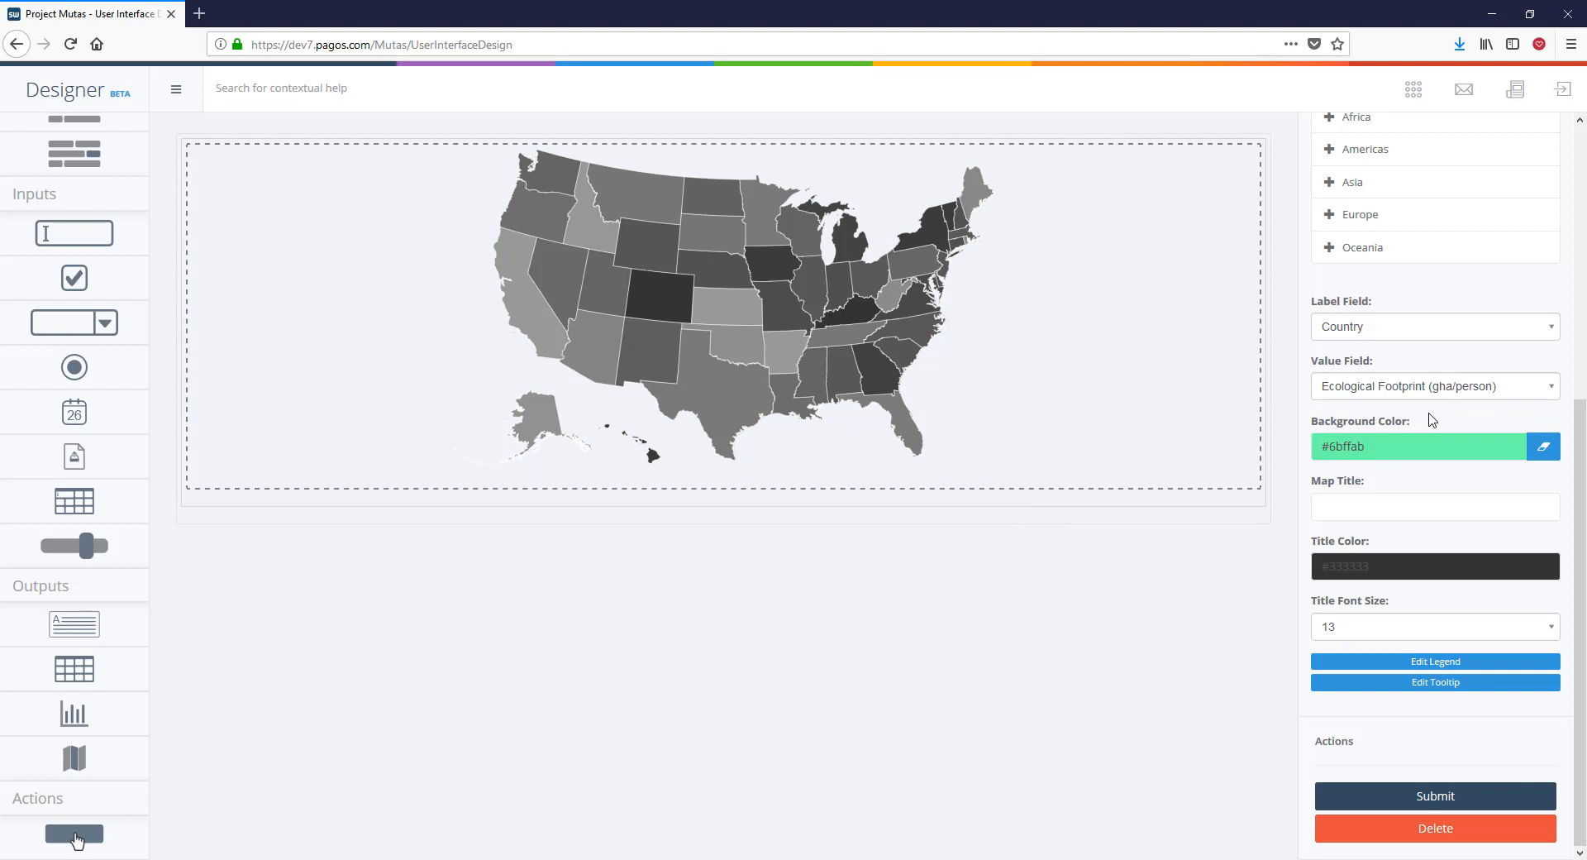
pyautogui.click(1428, 505)
pyautogui.write('Ecological Footprint by Countries')
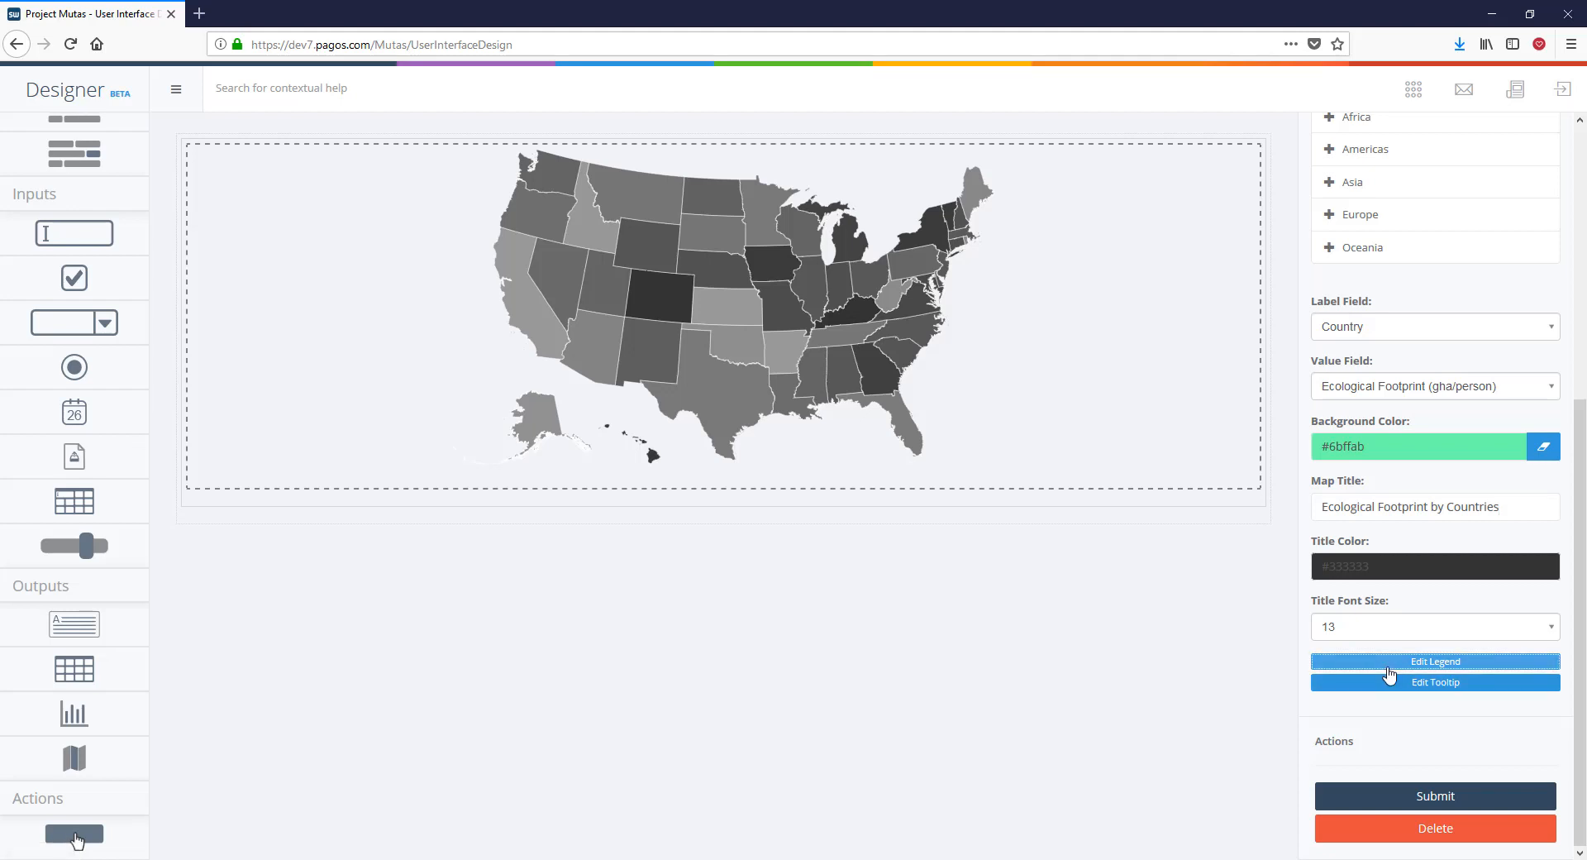
# - Enable the map's legend, keep its position at Right and submit the legend options
pyautogui.click(1389, 672)
pyautogui.click(1321, 297)
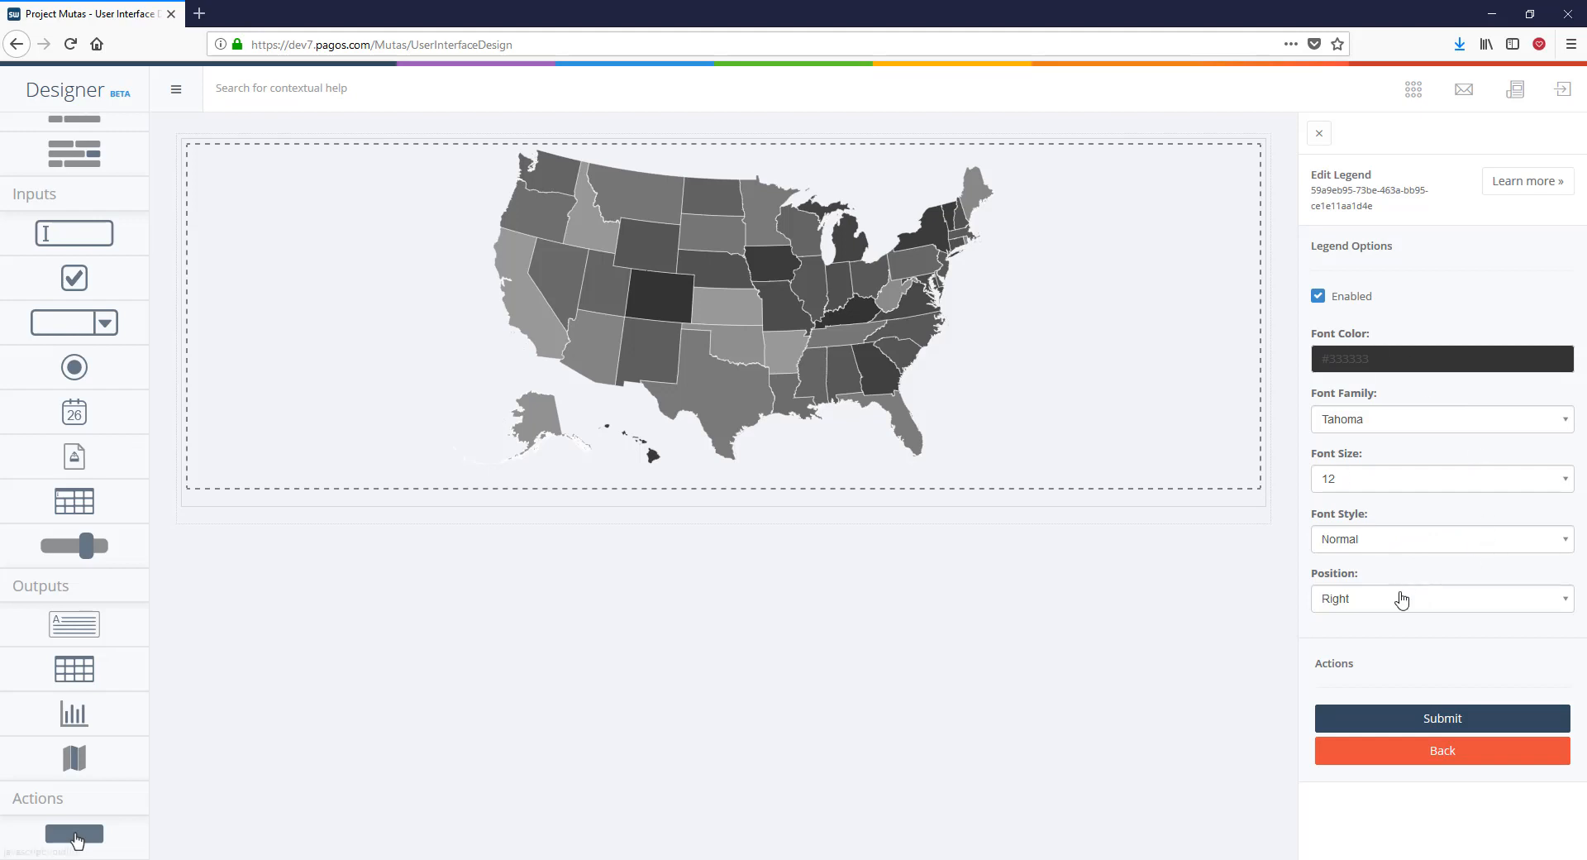
pyautogui.click(1401, 597)
pyautogui.click(1401, 598)
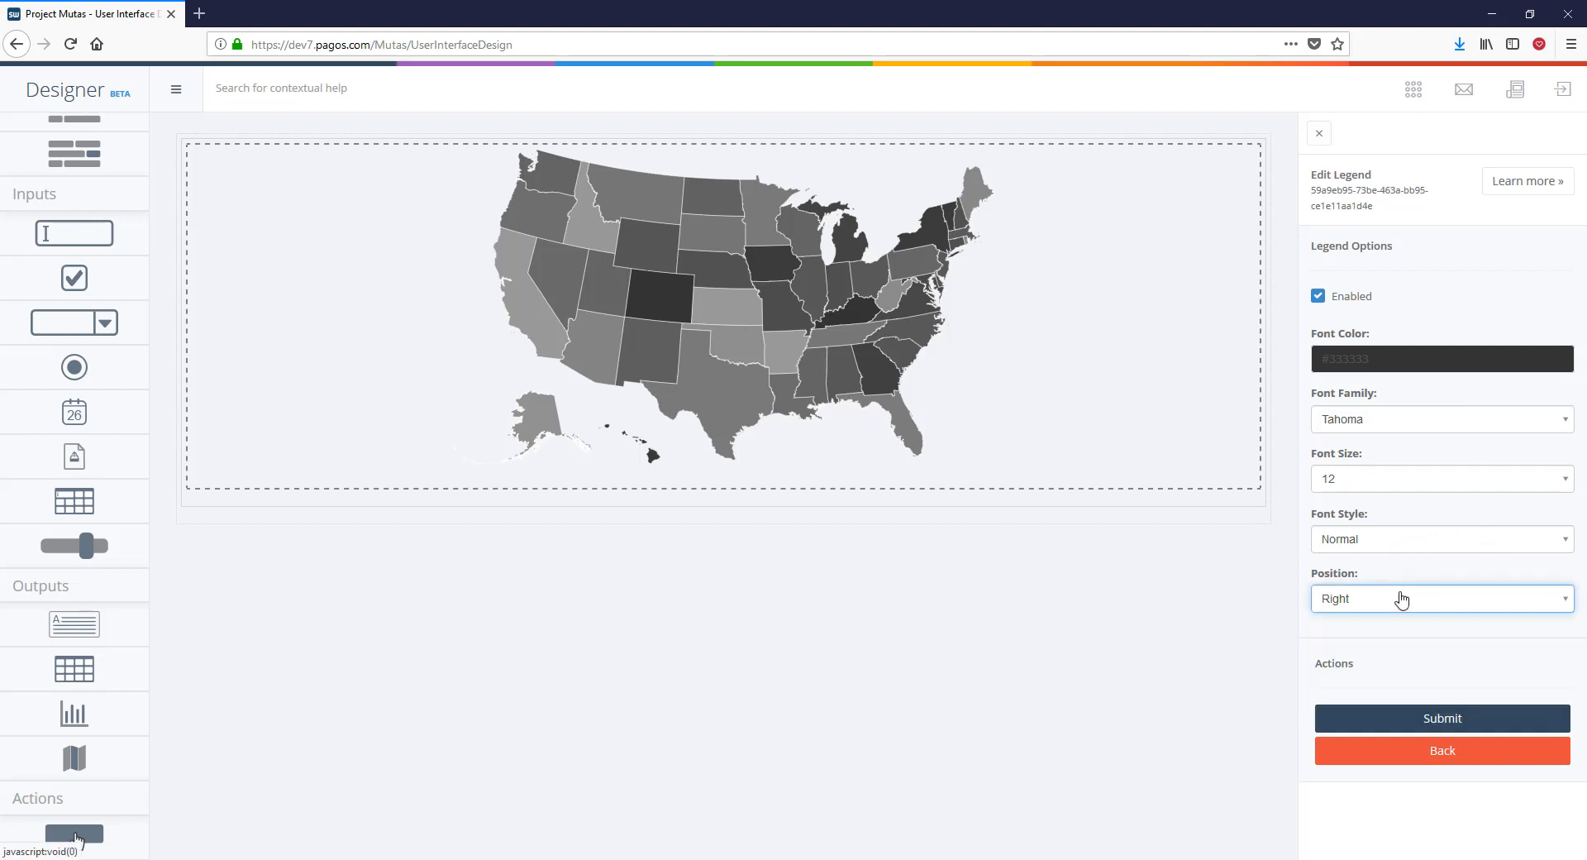
pyautogui.click(1417, 718)
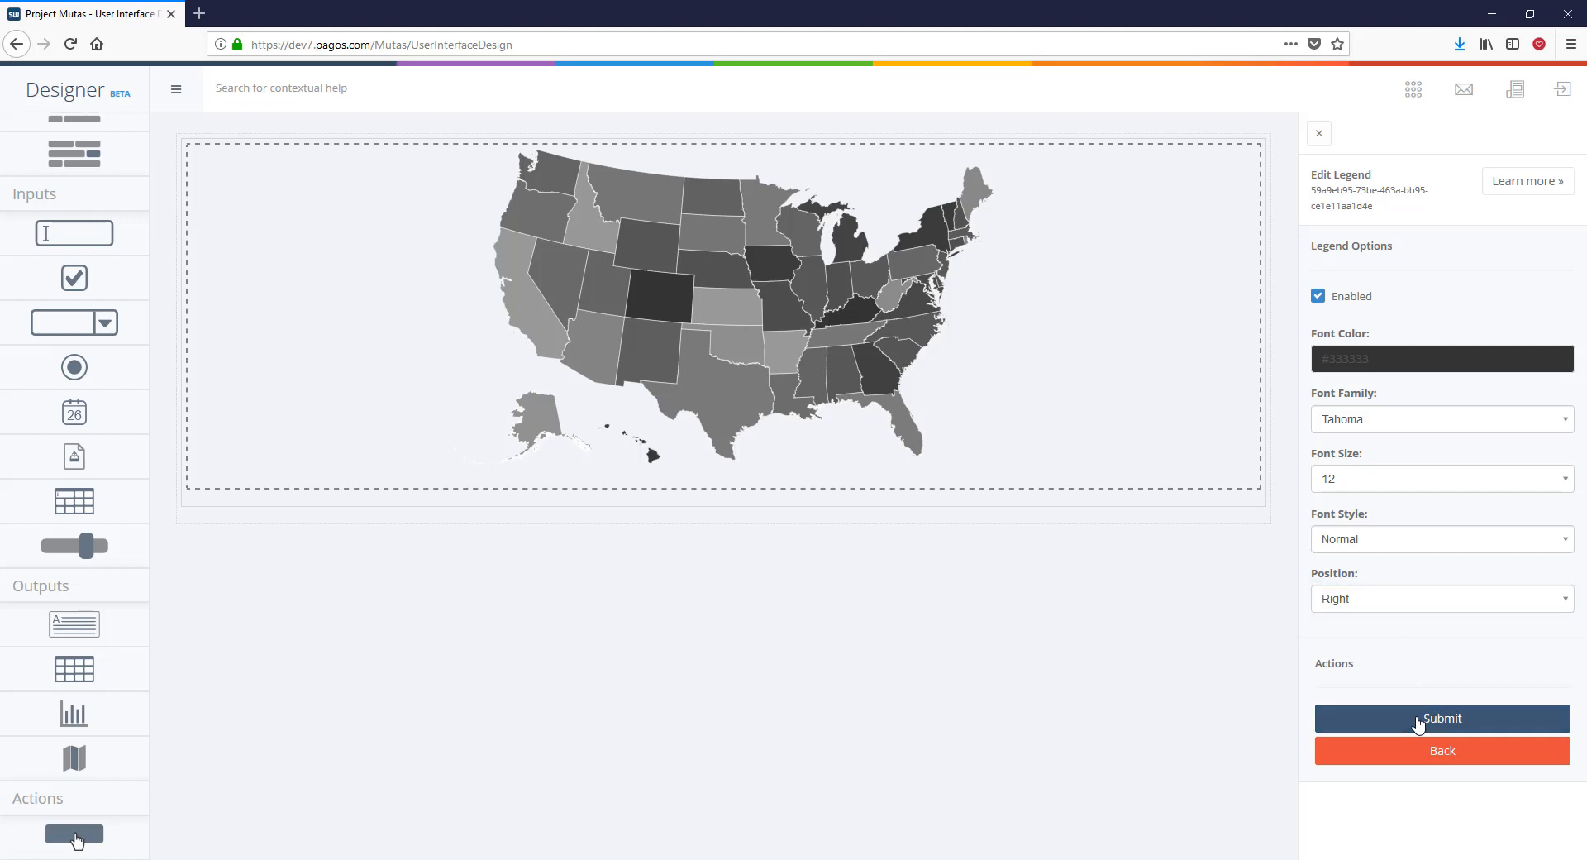
# - Submit the map's tooltip options with their default settings, and submit the map's configuration
pyautogui.scroll(-5, 1419, 724)
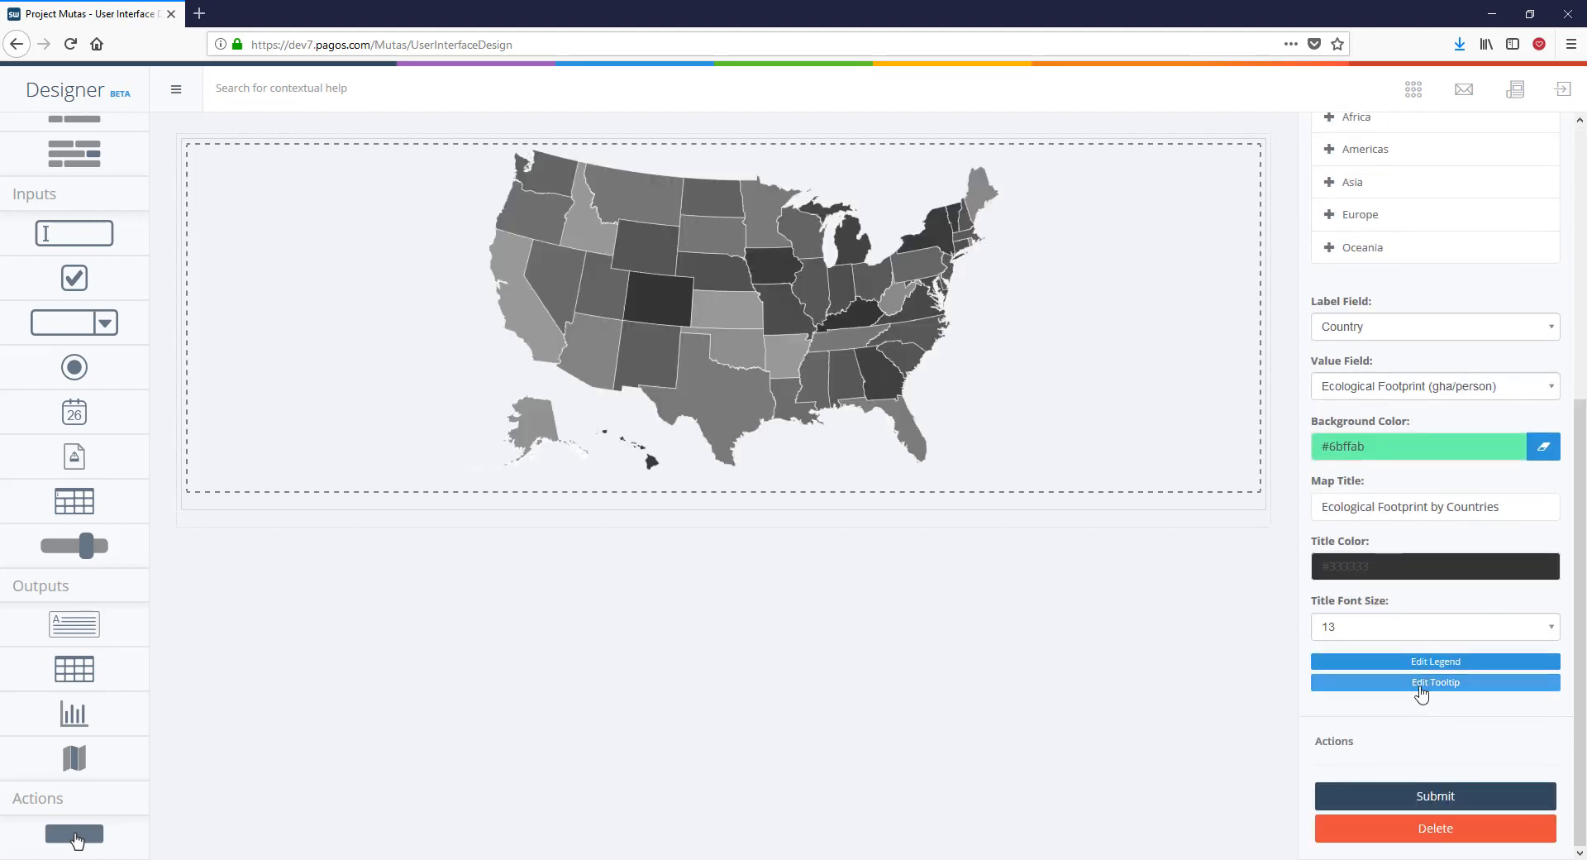
pyautogui.click(1422, 692)
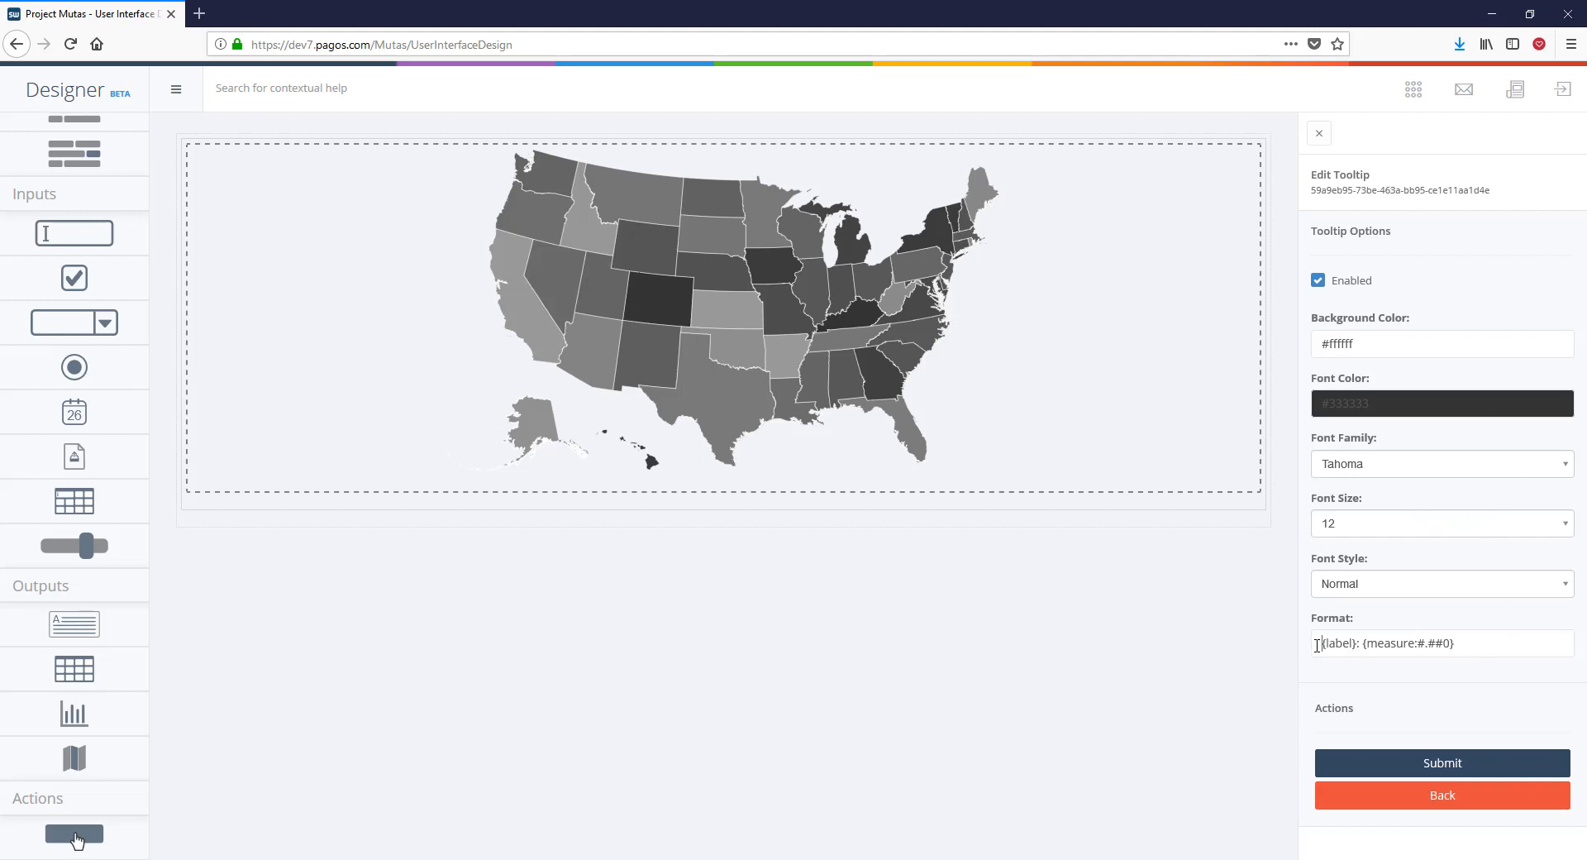
pyautogui.click(1436, 762)
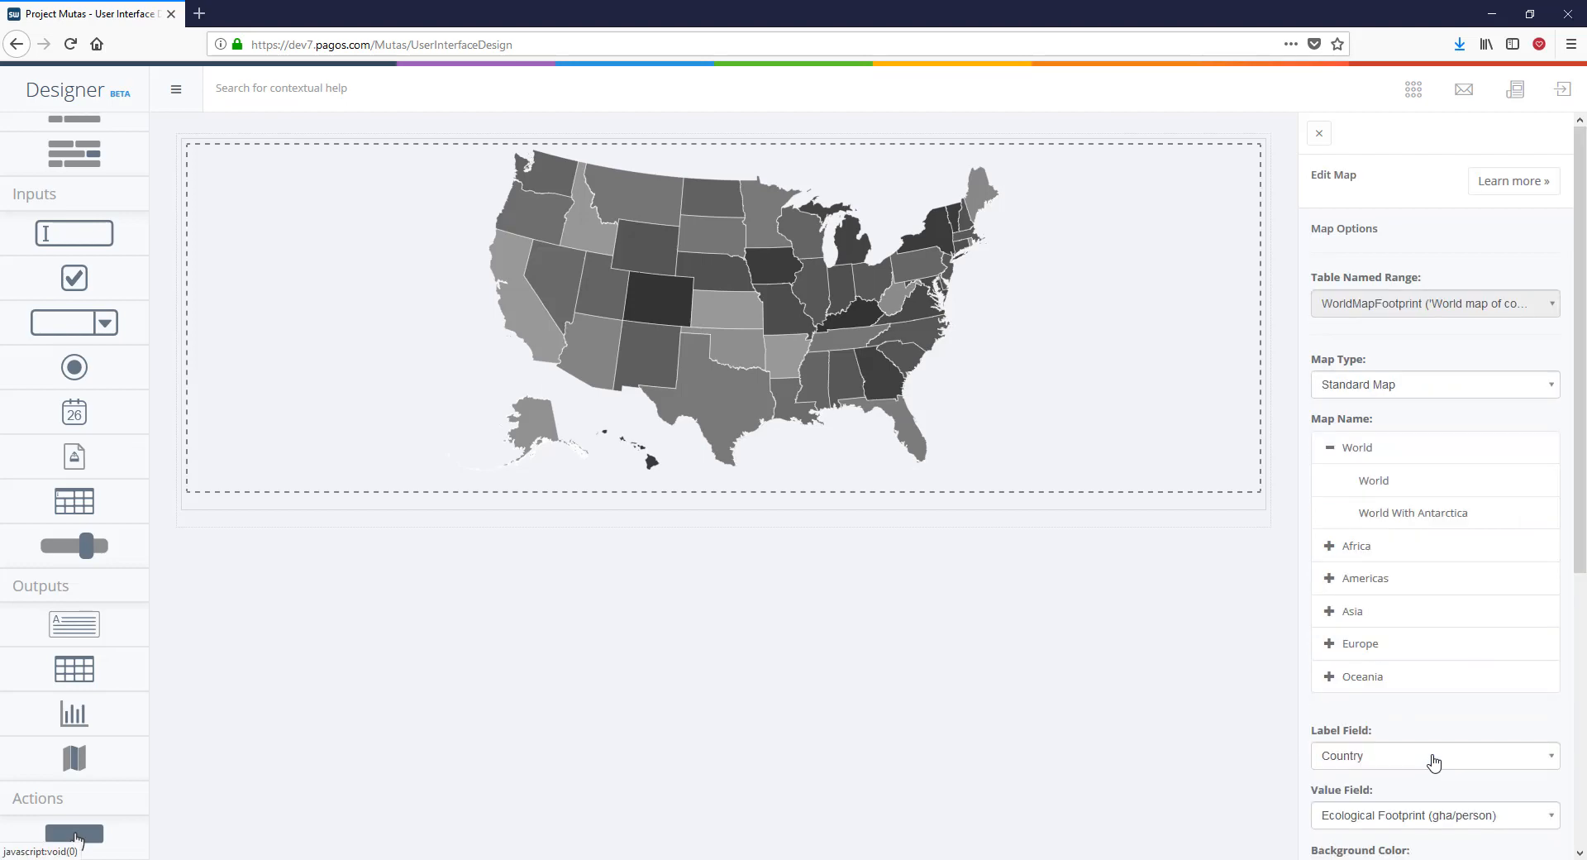
pyautogui.scroll(-5, 1434, 761)
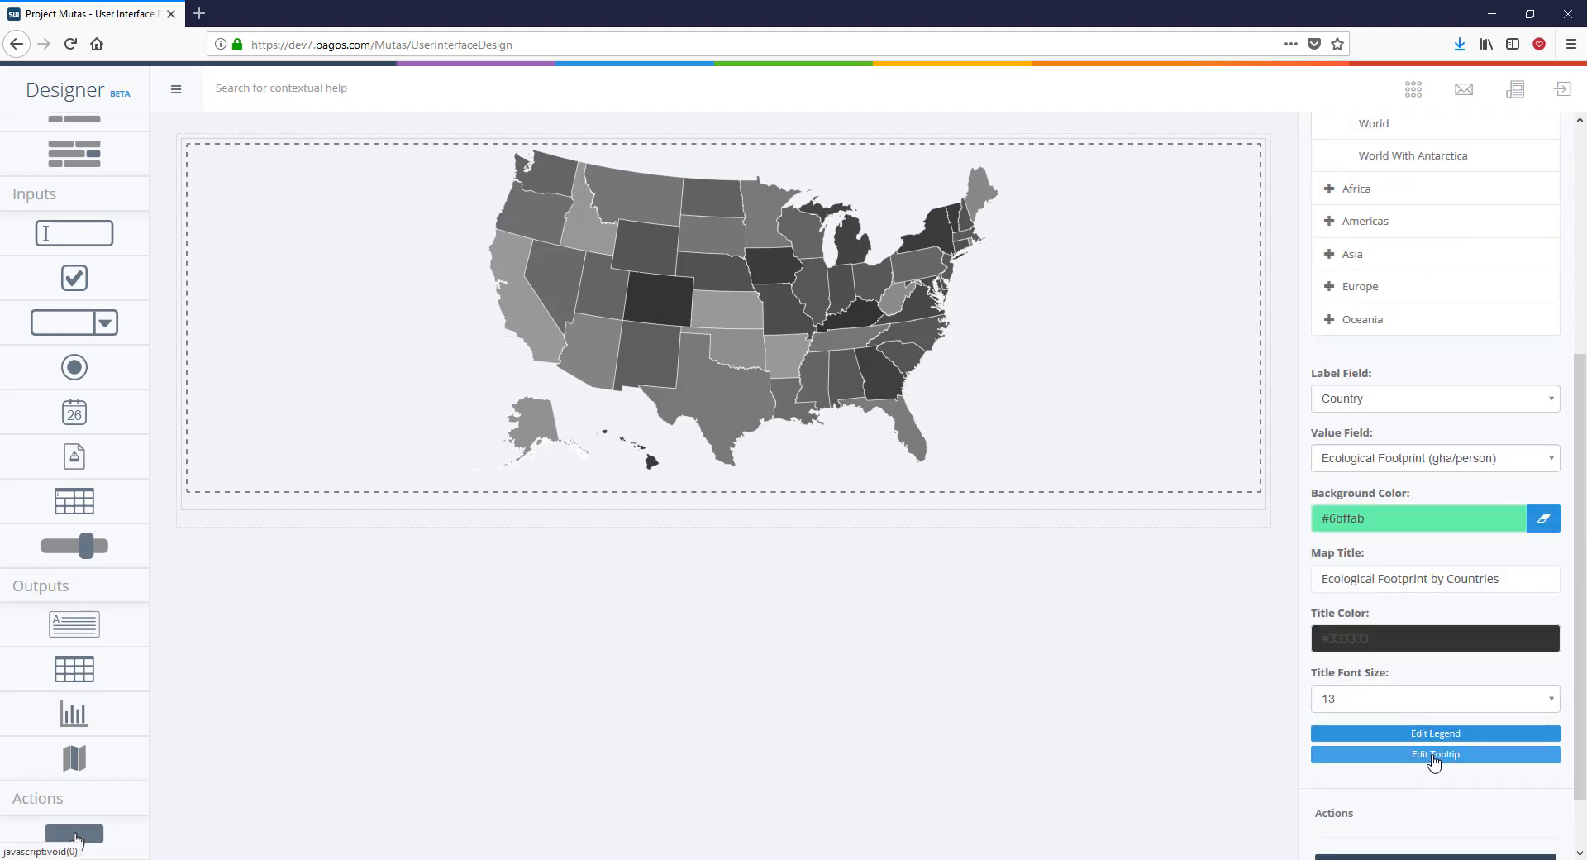
pyautogui.click(1436, 795)
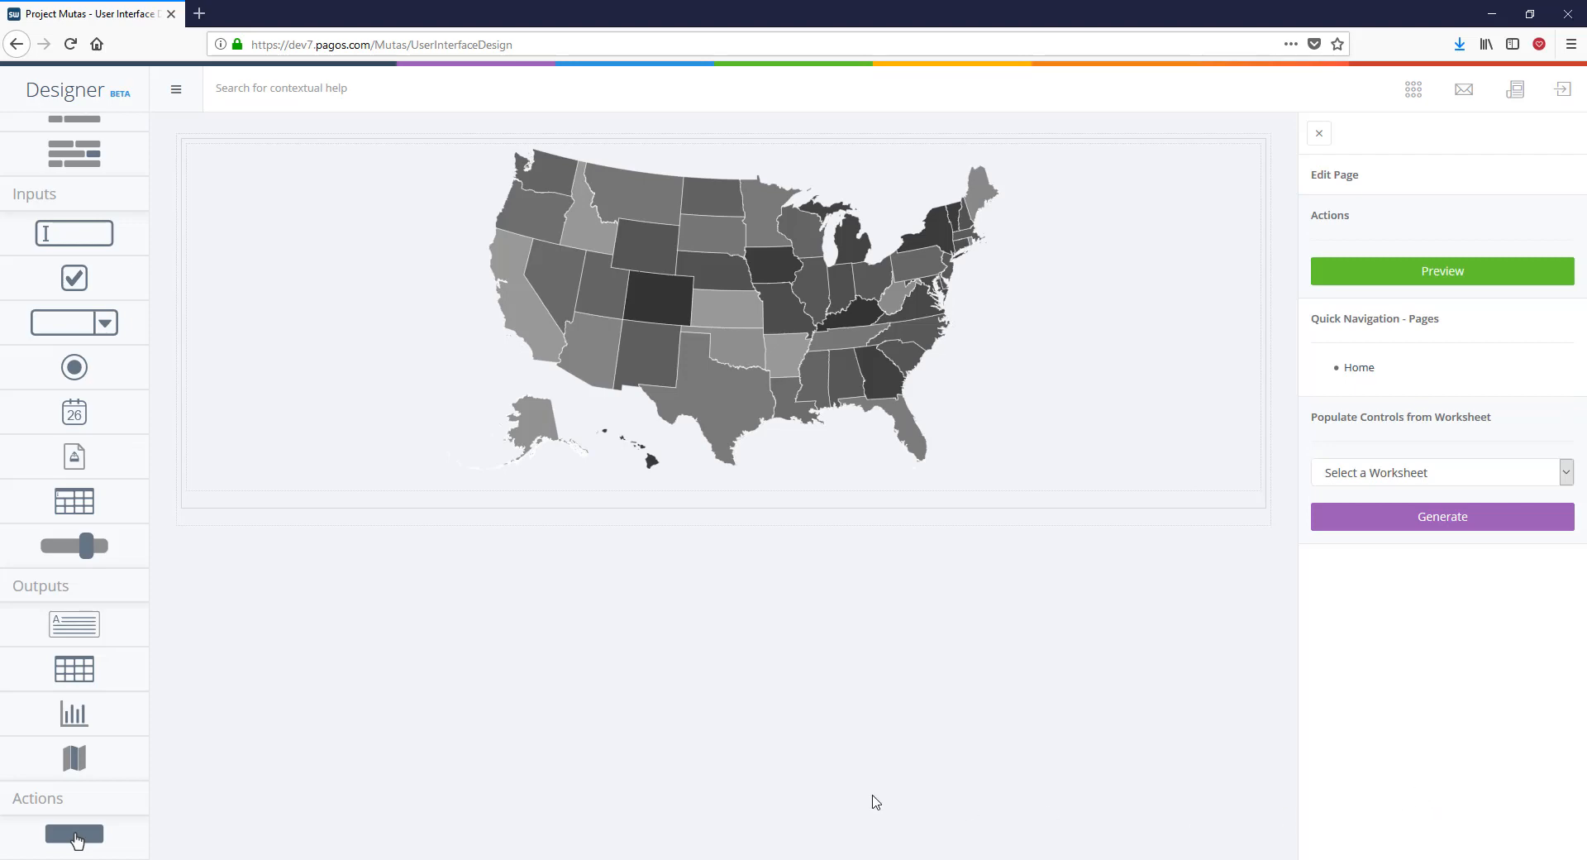
# - Add a second map control below the existing map and use StatesFootprint as its table named range
pyautogui.moveTo(117, 757); pyautogui.dragTo(654, 509)
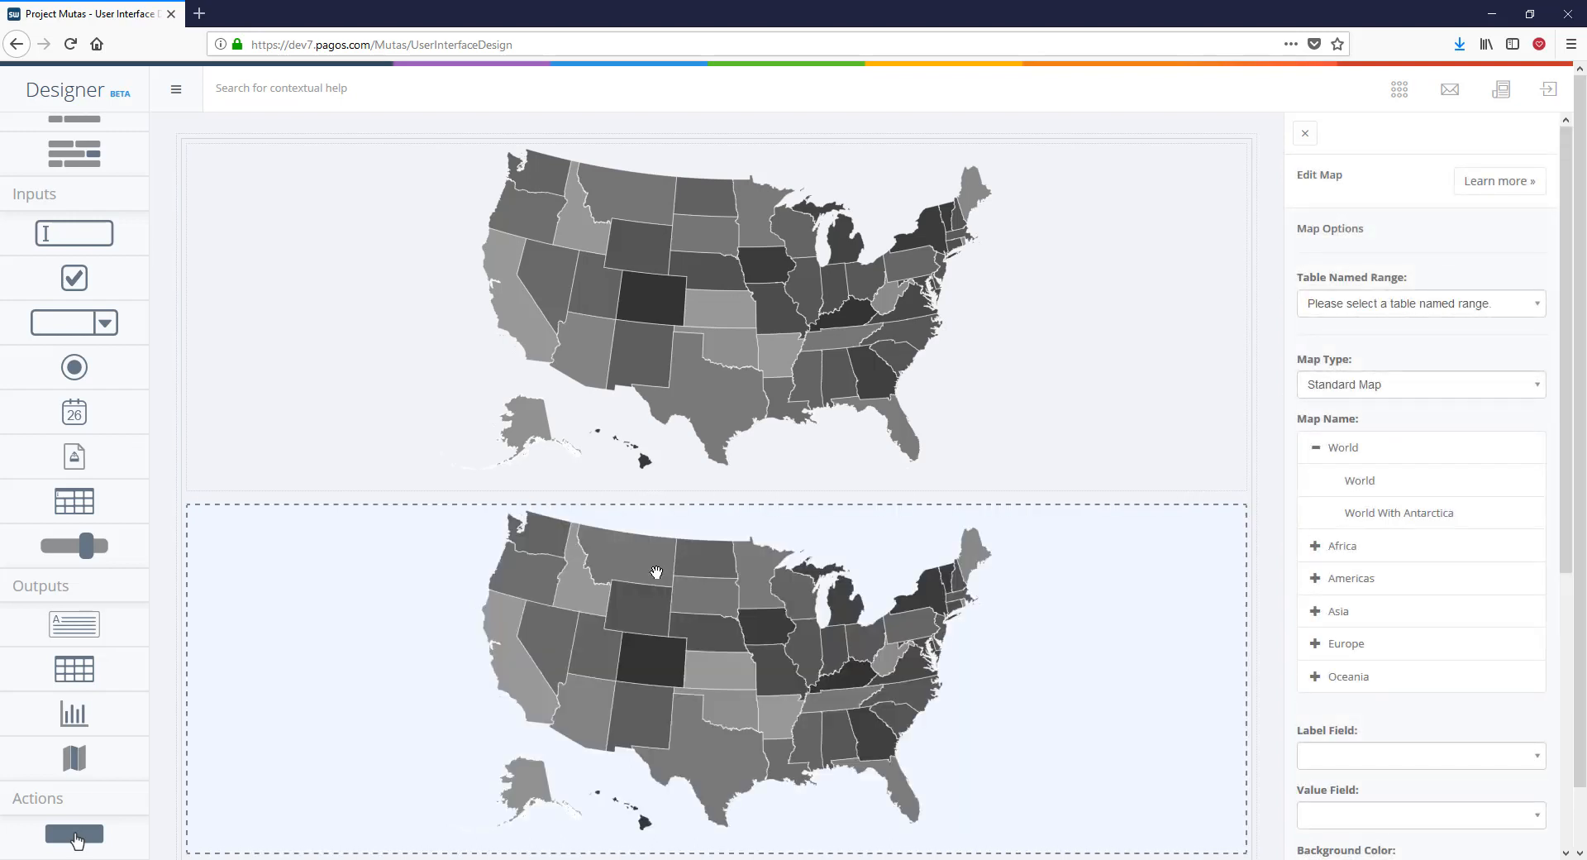
pyautogui.click(1354, 304)
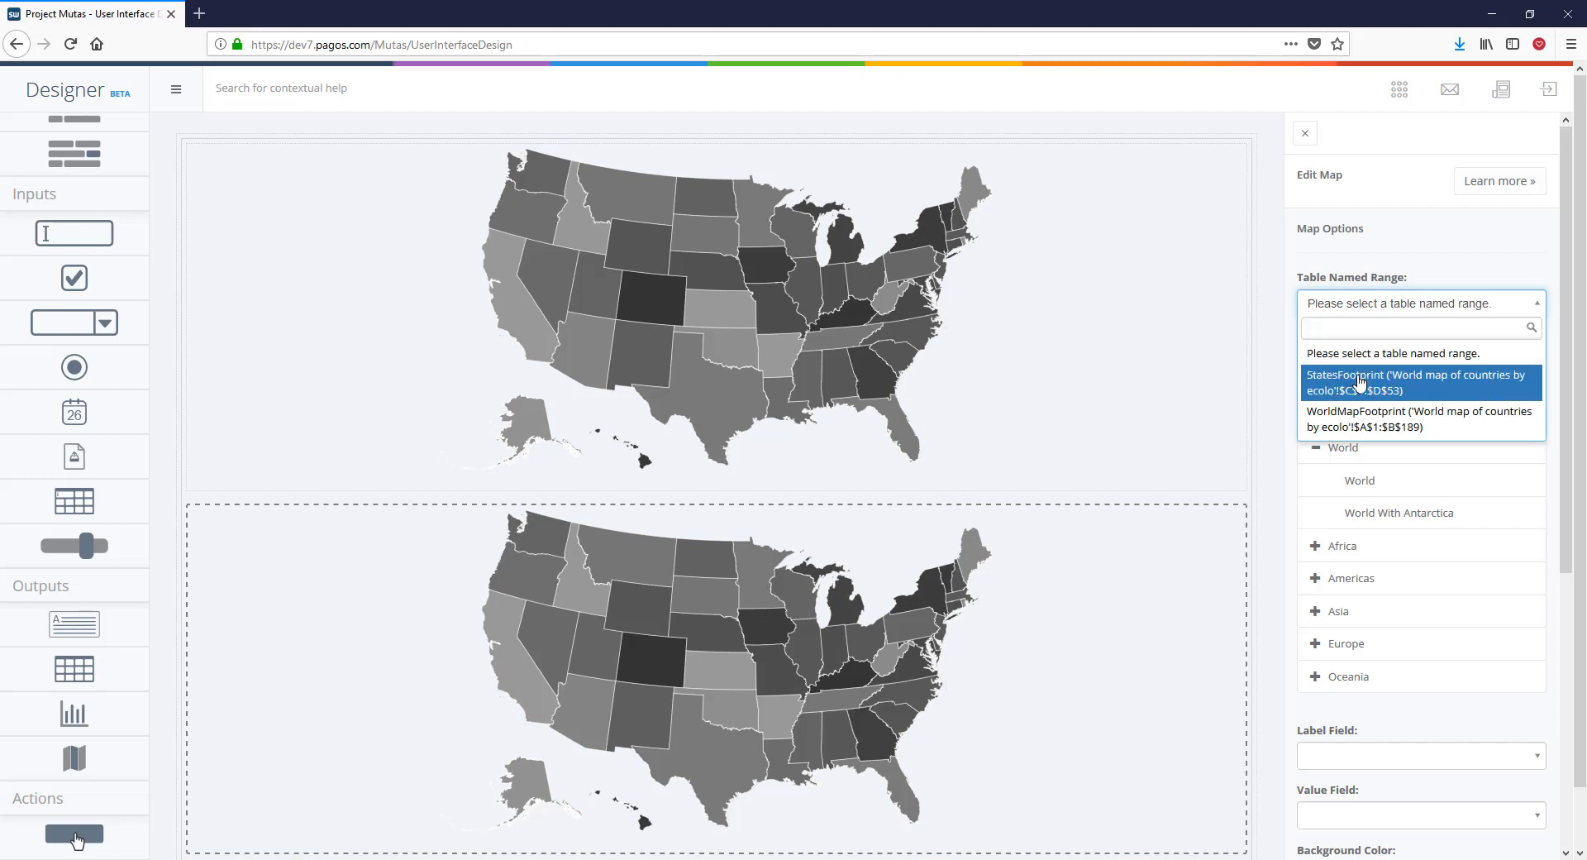
pyautogui.click(1360, 381)
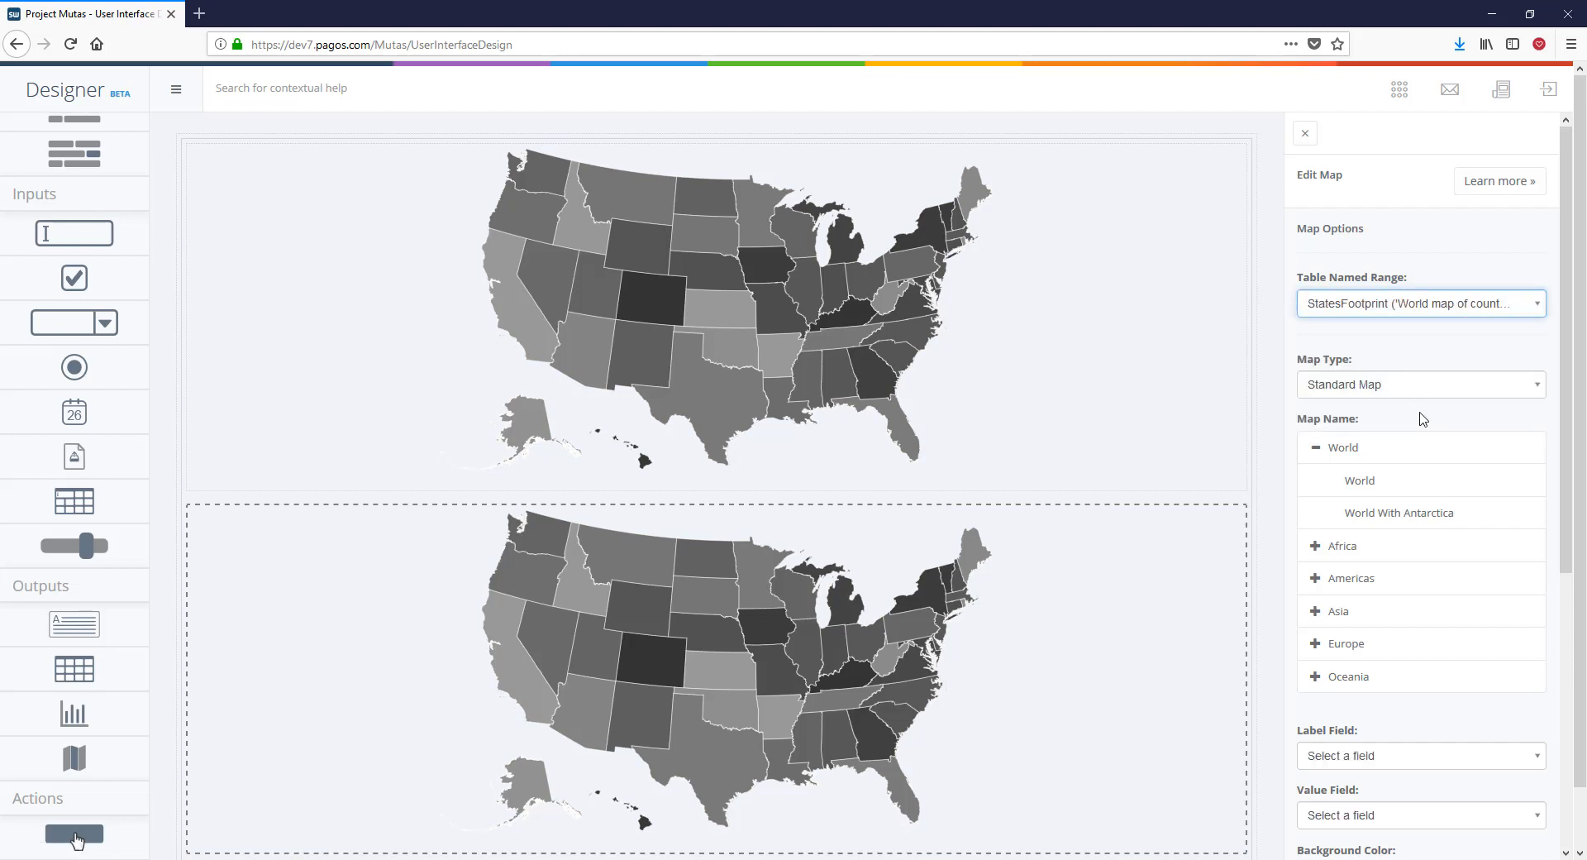
# - Choose the USA States map for the new control from the Northern America countries within the Americas
pyautogui.scroll(-2, 1414, 446)
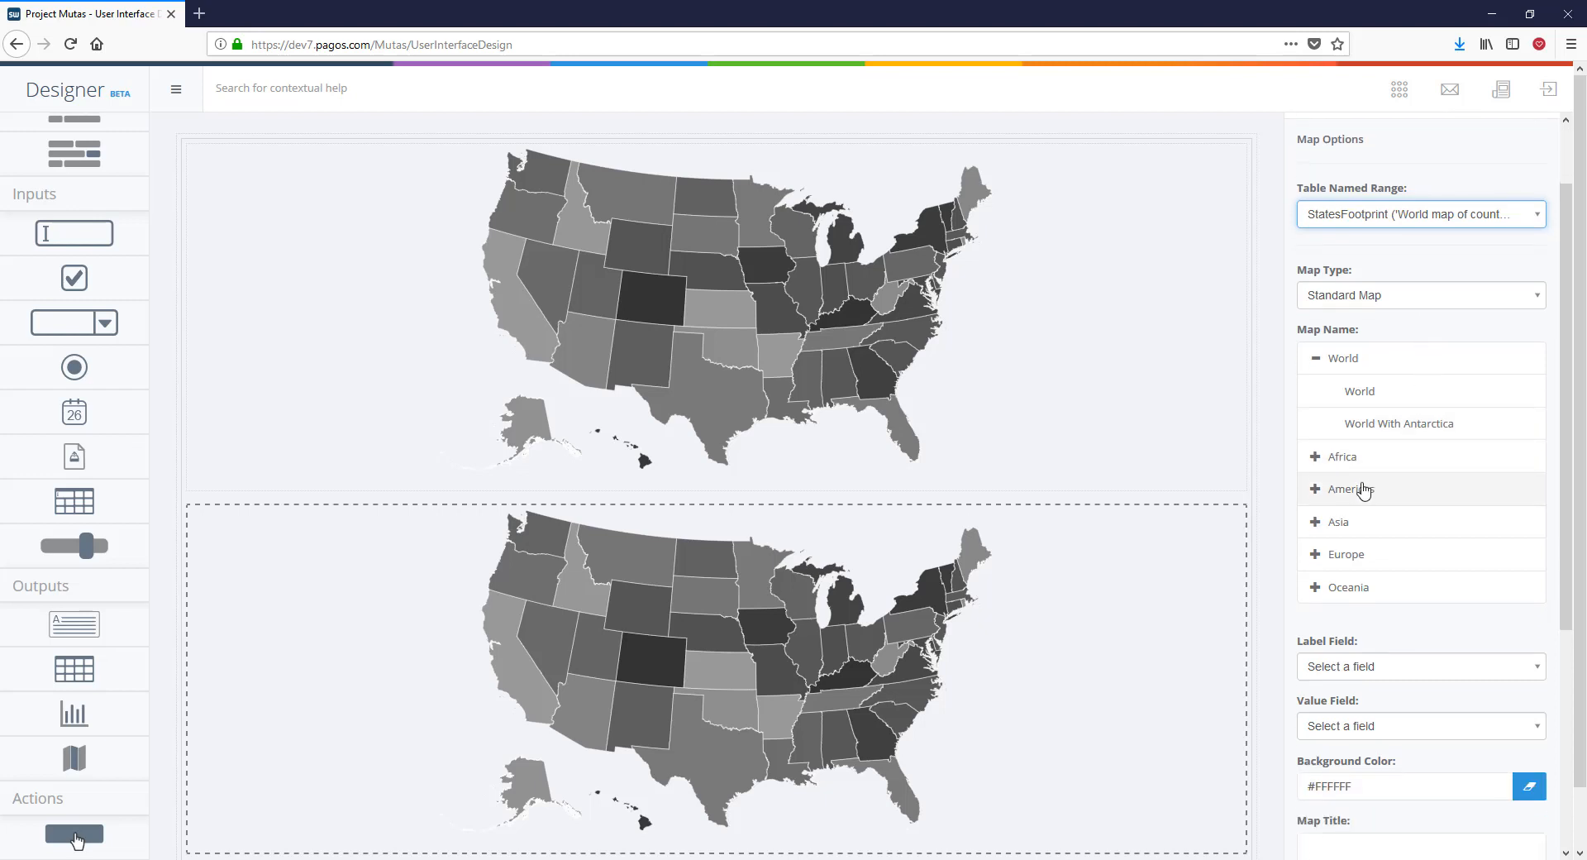
pyautogui.click(1317, 491)
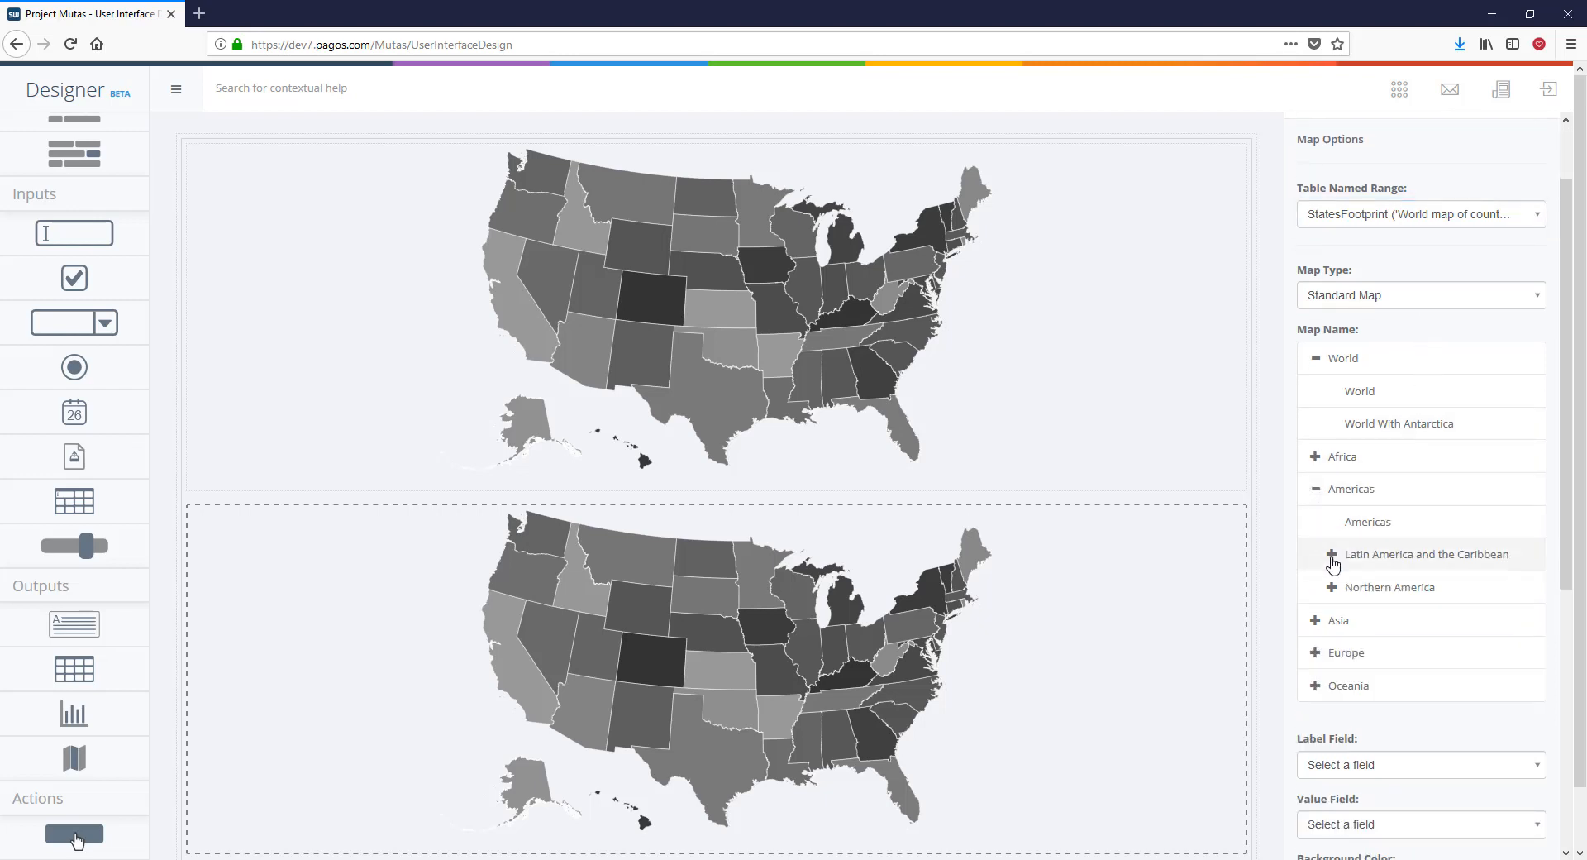
pyautogui.click(1332, 587)
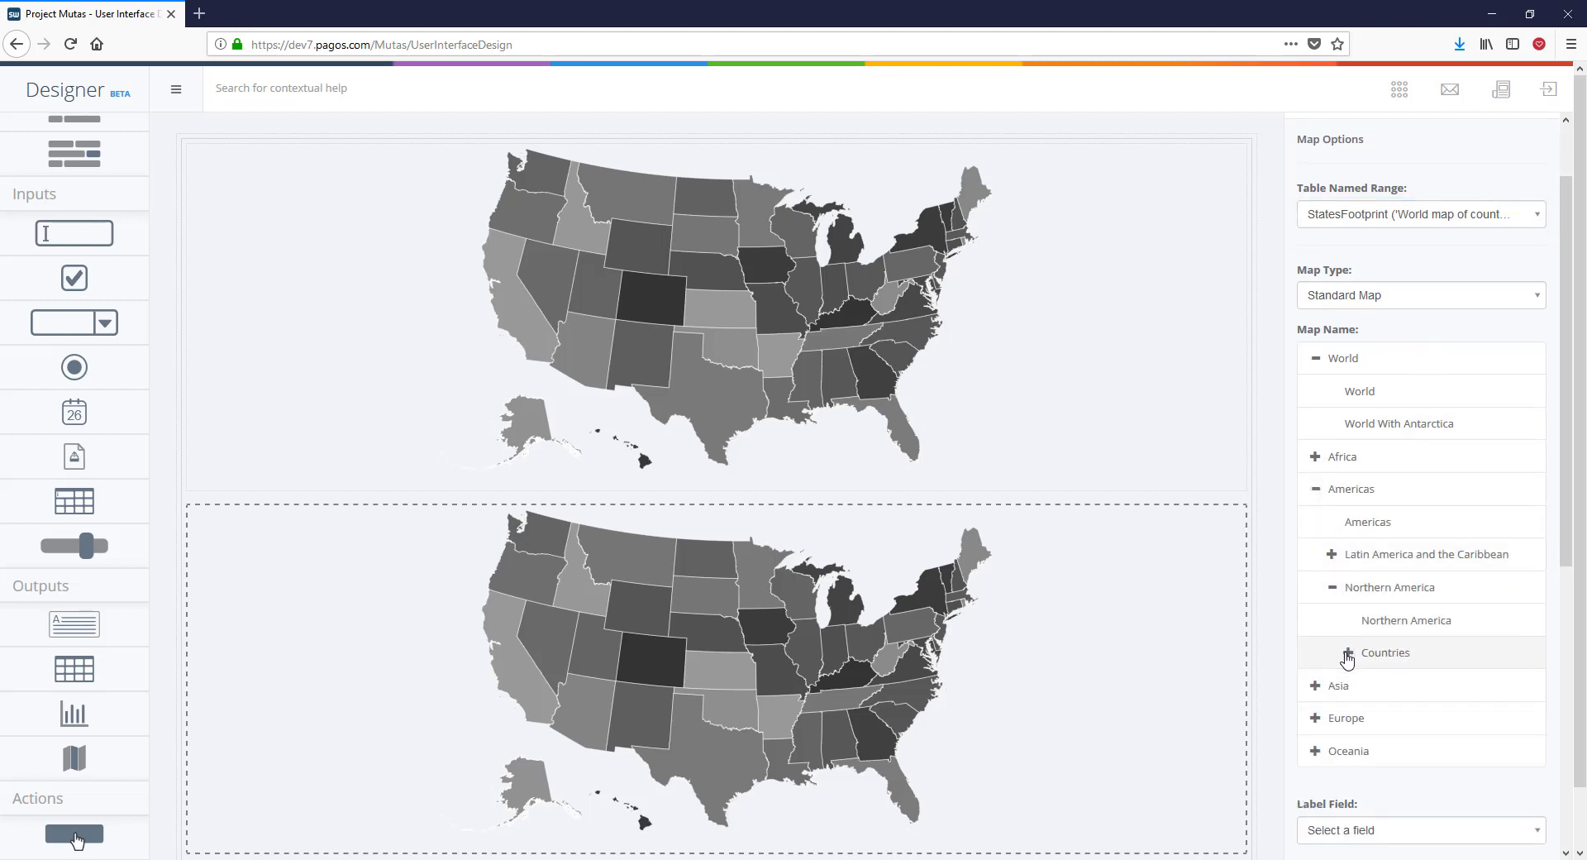
pyautogui.click(1348, 653)
pyautogui.scroll(-1, 1356, 661)
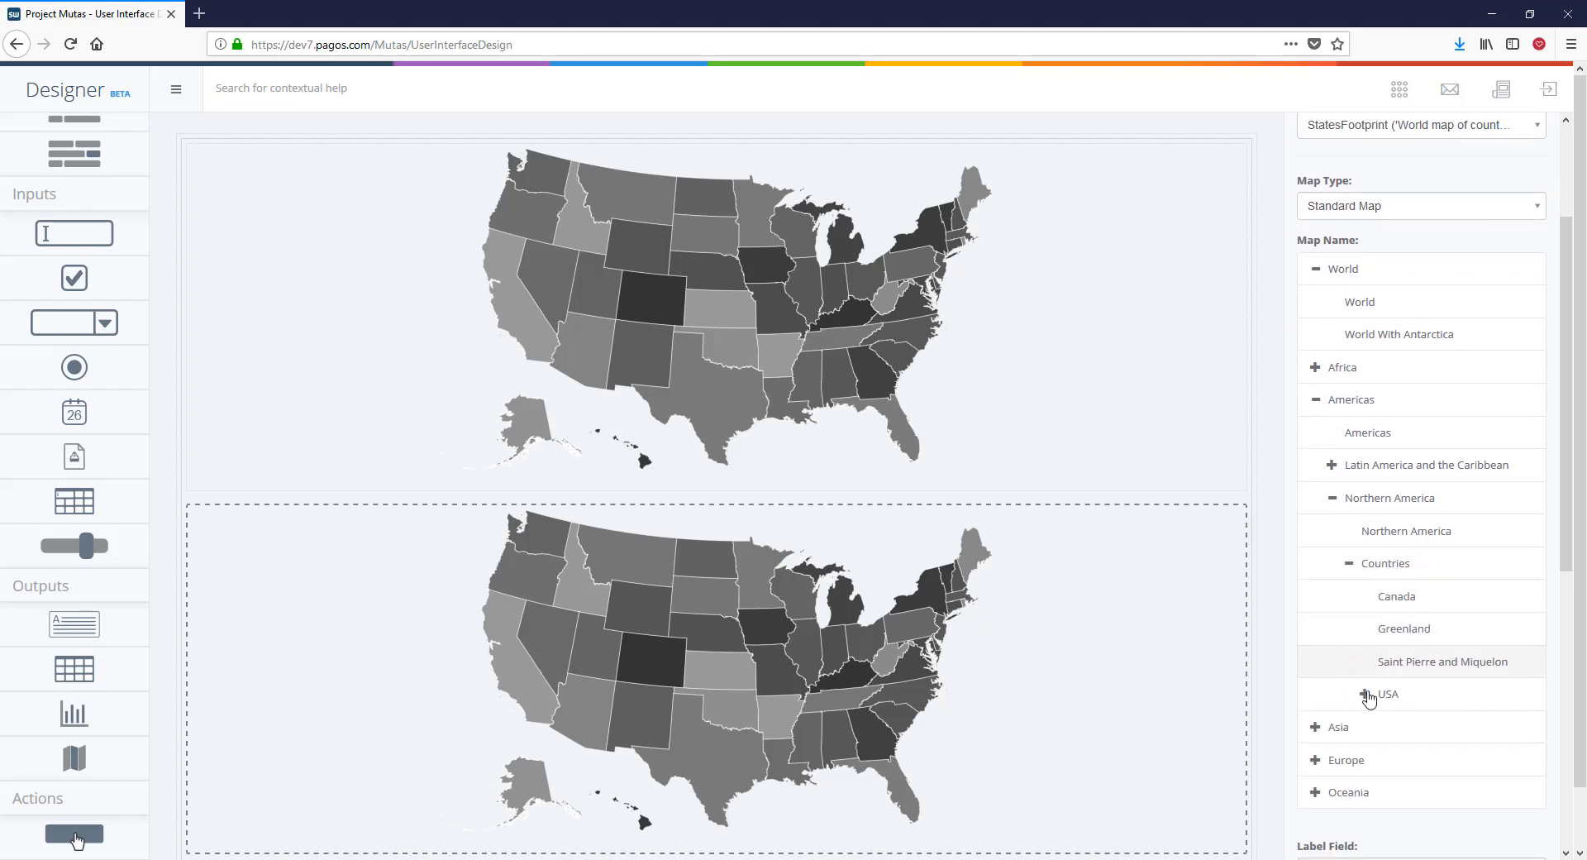
pyautogui.click(1365, 695)
pyautogui.scroll(-2, 1367, 691)
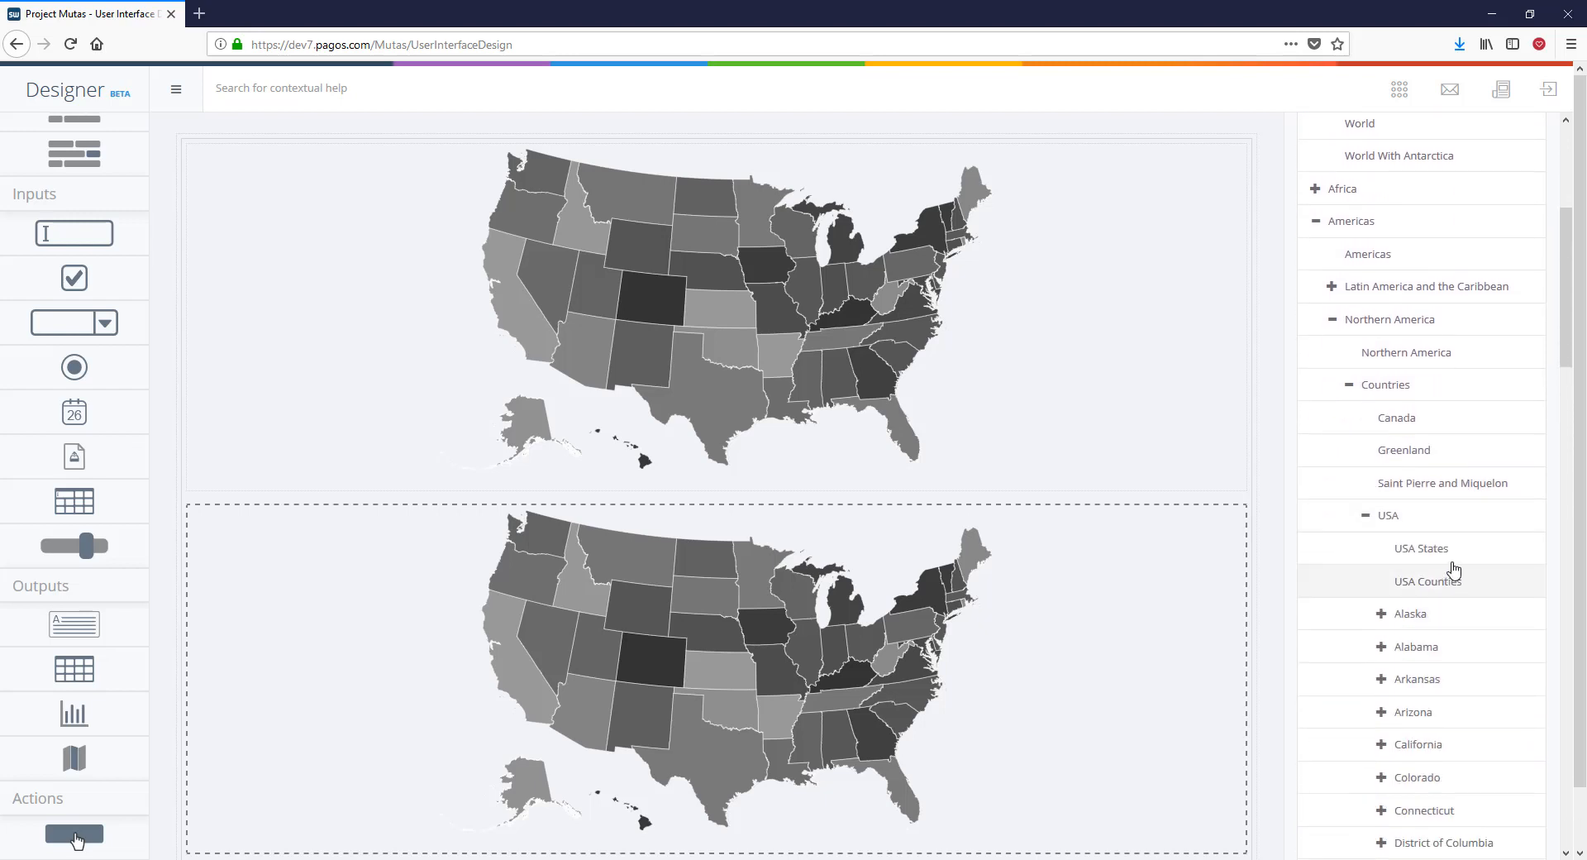
pyautogui.click(1455, 559)
# - Set the second map's label field to State and its value field to Total Ecological Footprint, and submit its configuration
pyautogui.scroll(-20, 1455, 559)
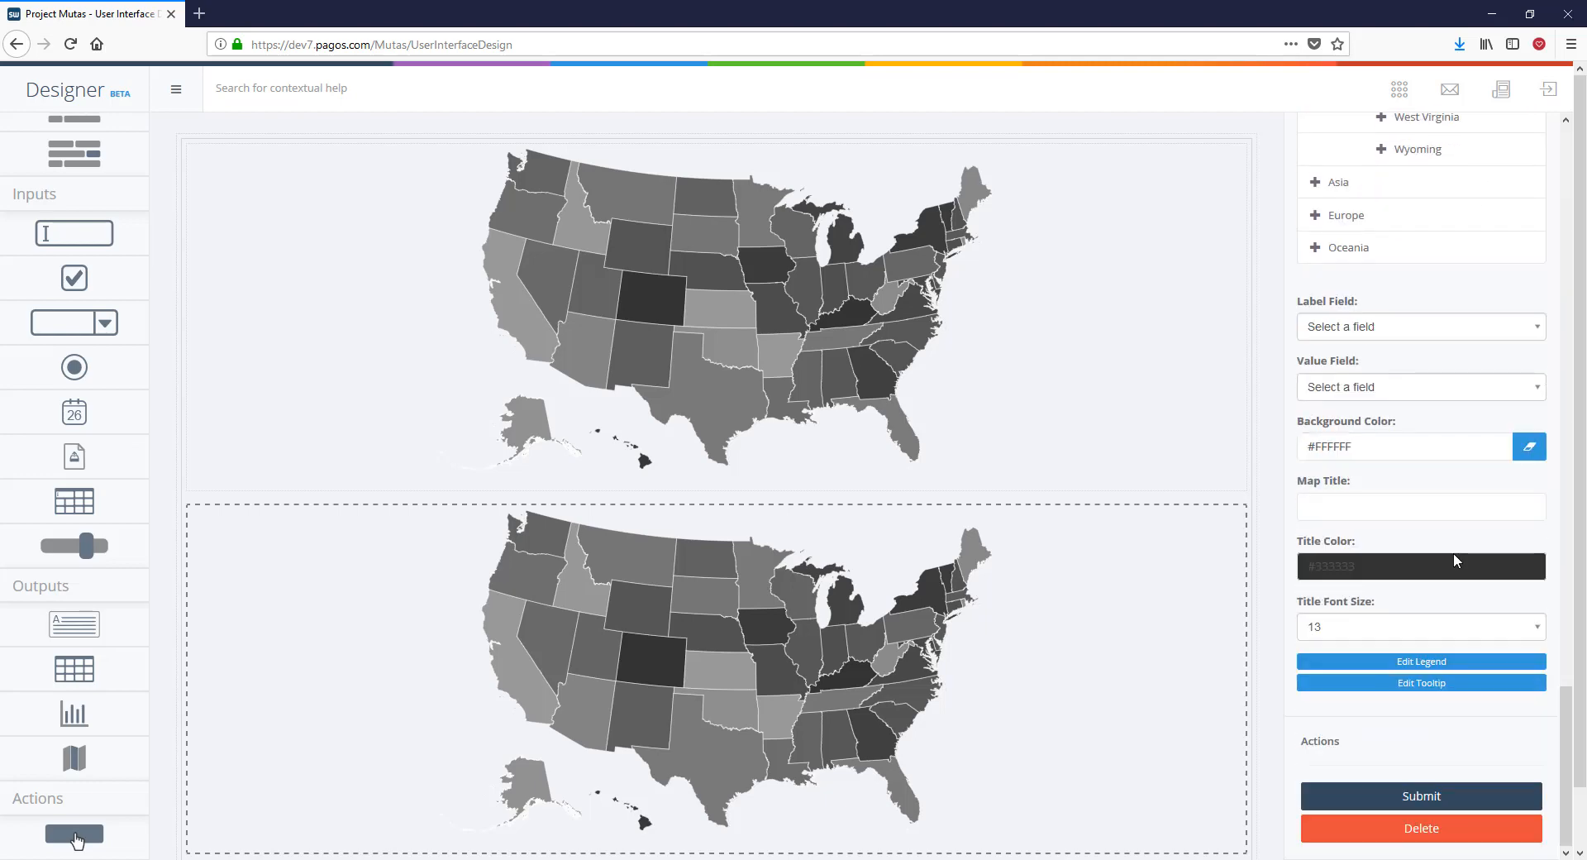
pyautogui.click(1393, 339)
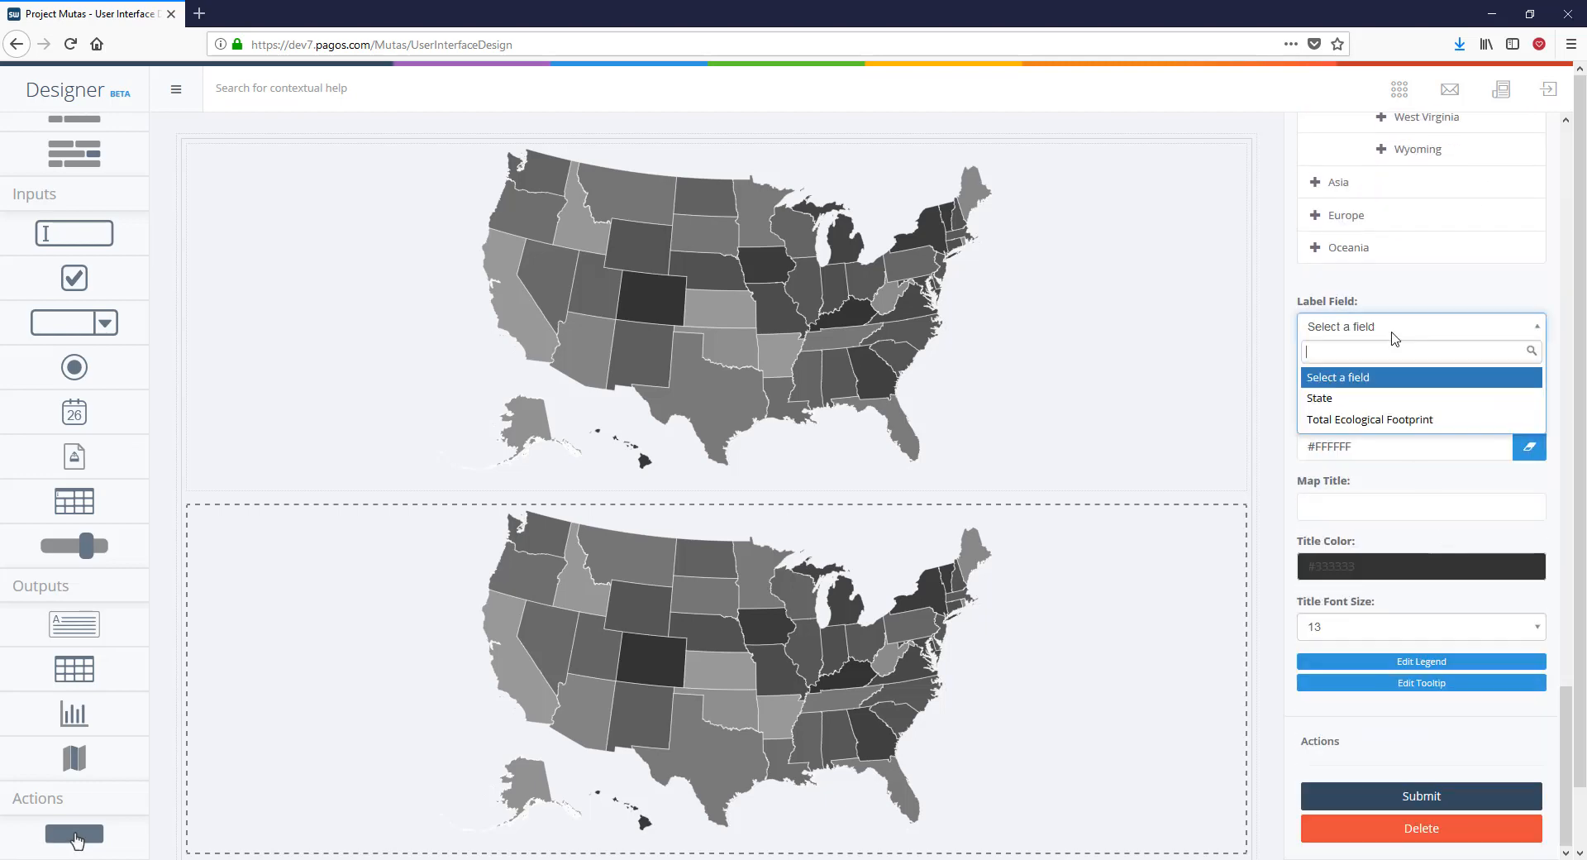
pyautogui.click(1391, 398)
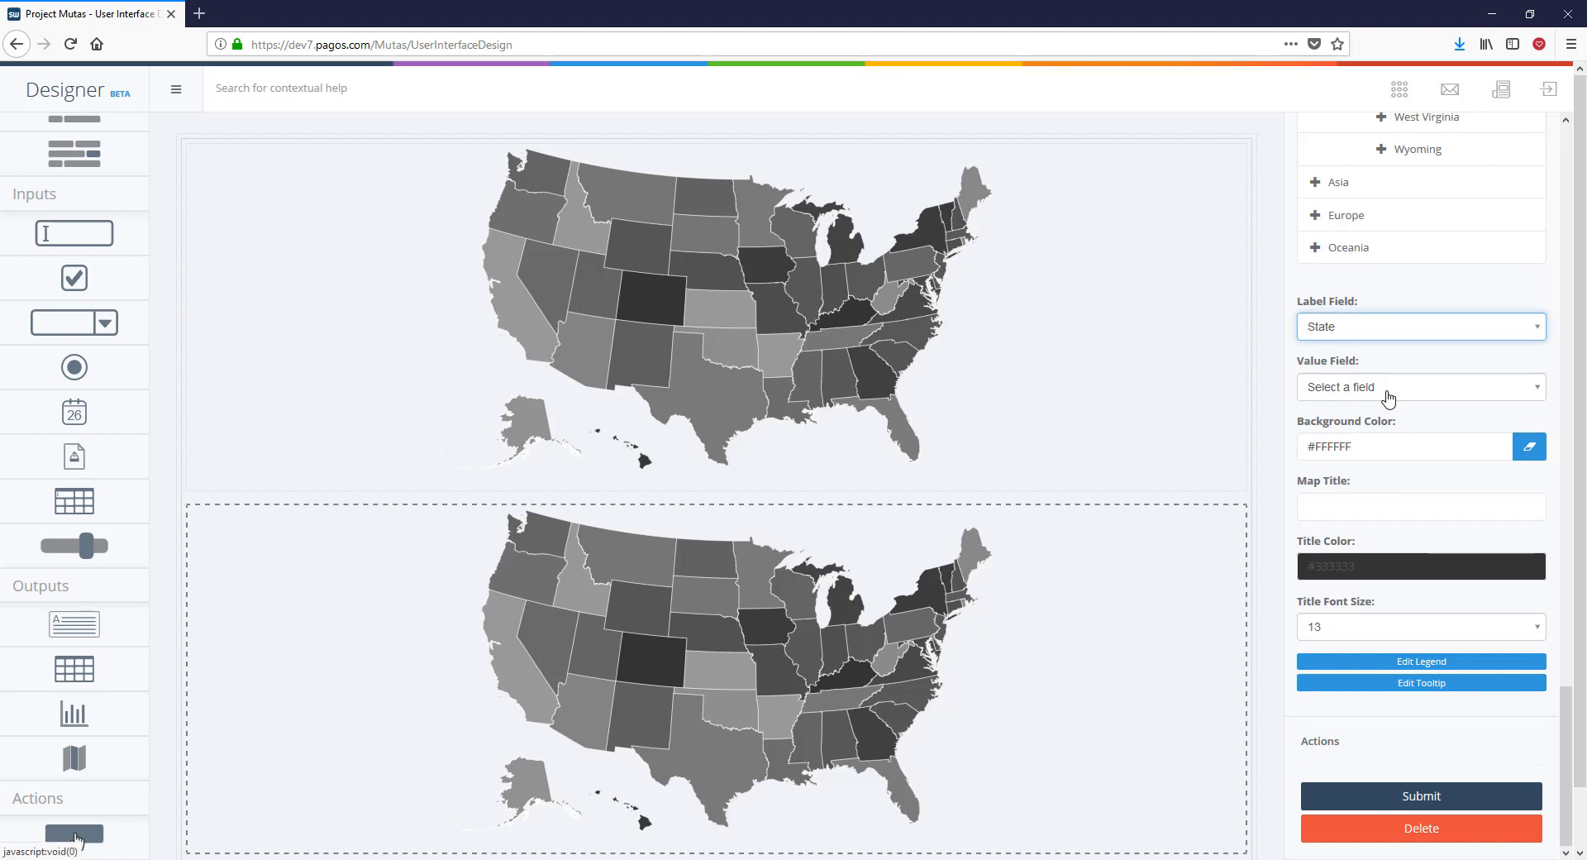
pyautogui.click(1388, 399)
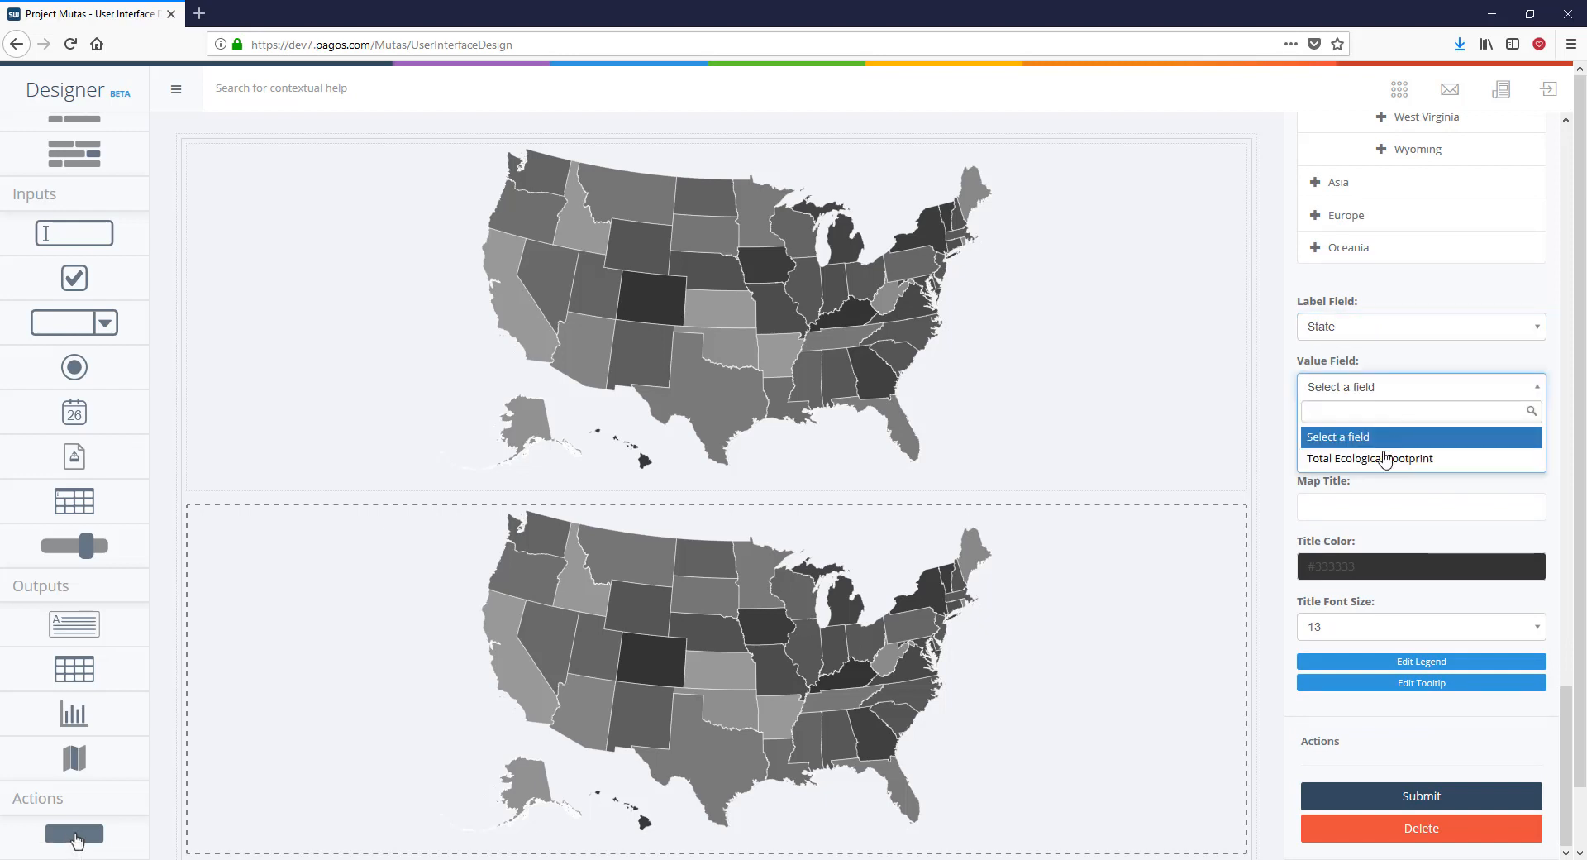
pyautogui.click(1385, 457)
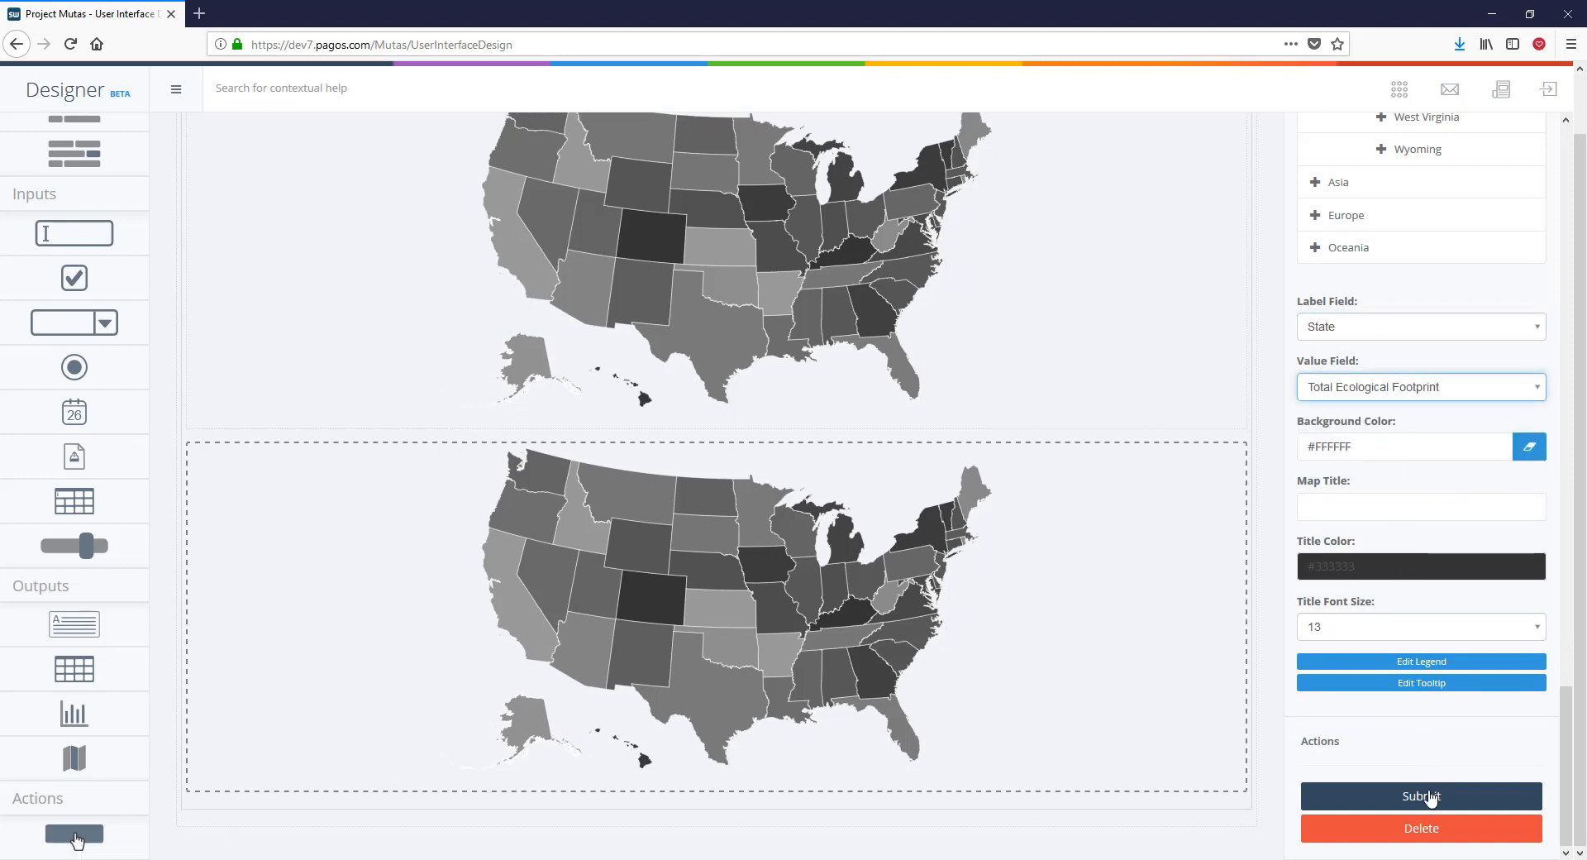
pyautogui.click(1429, 797)
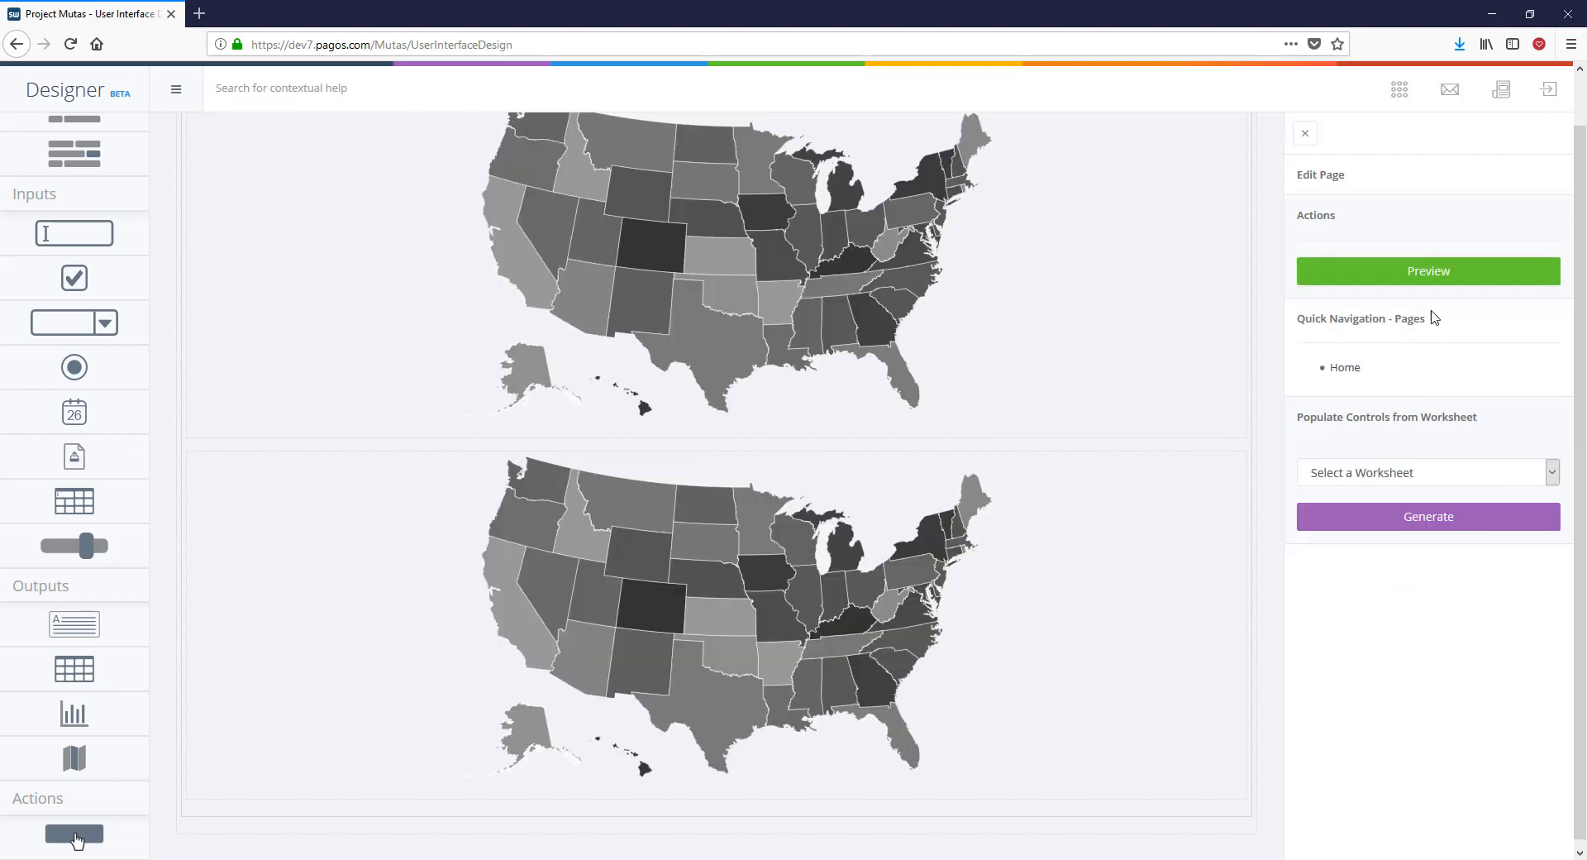
# - Preview the page with both maps and examine the state values on the US map
pyautogui.click(1438, 279)
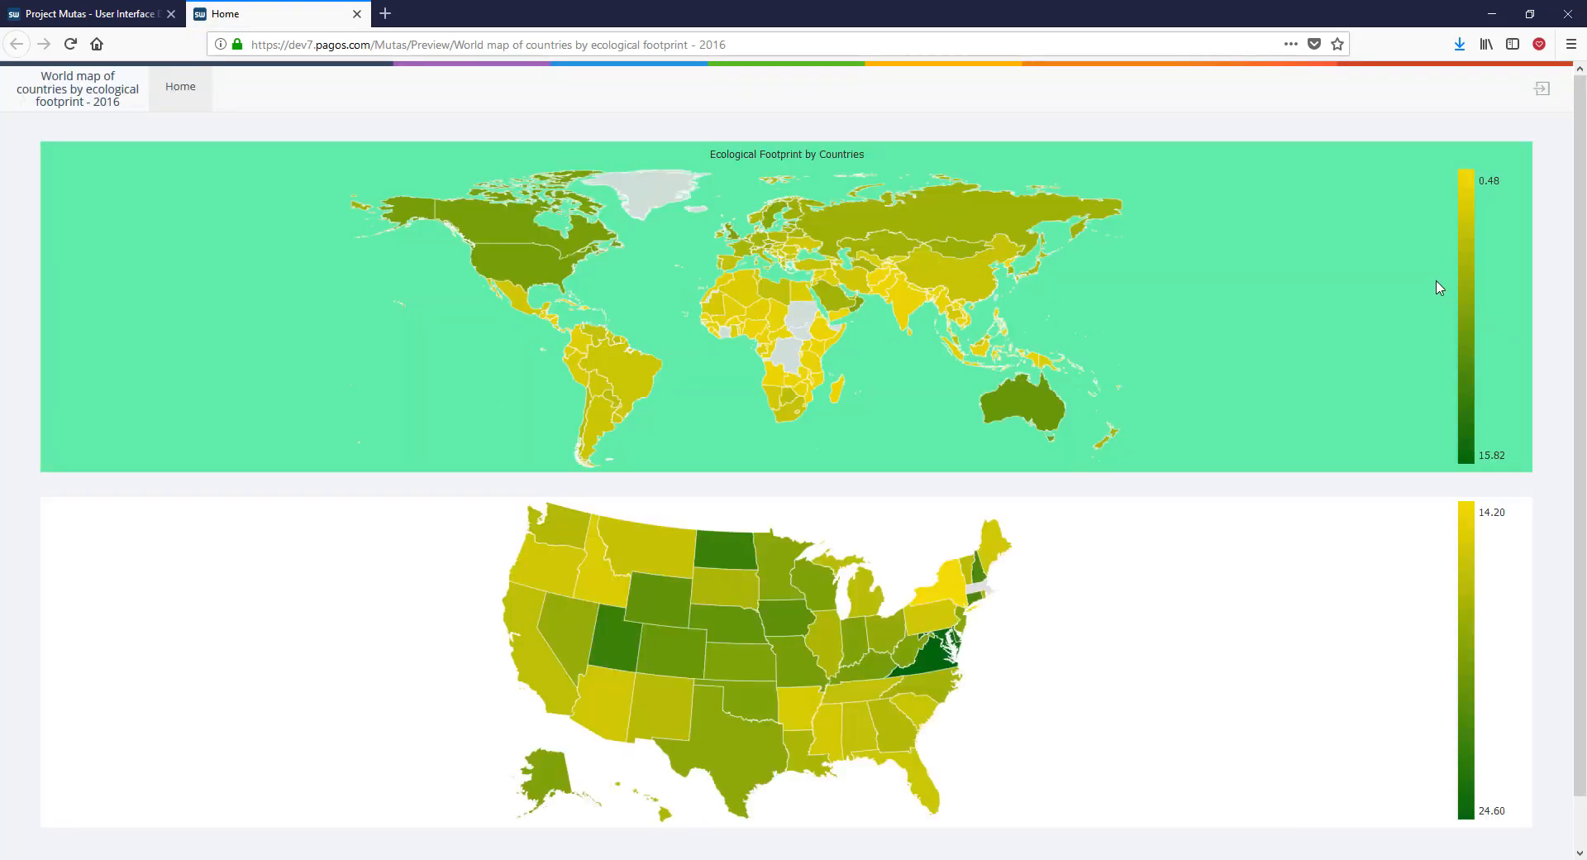
pyautogui.moveTo(835, 603)
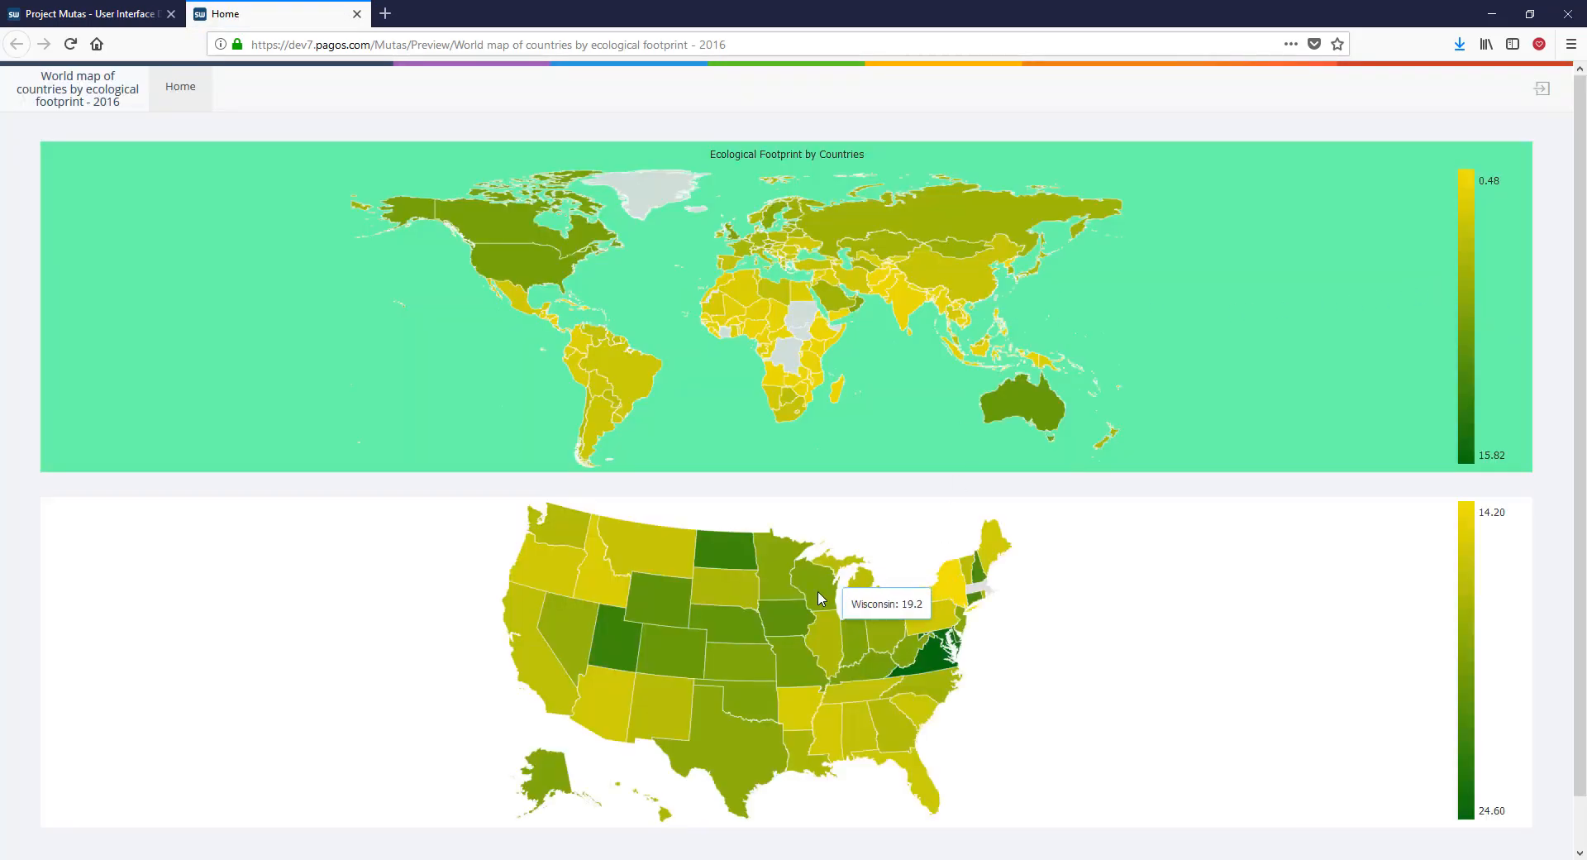
pyautogui.moveTo(931, 696)
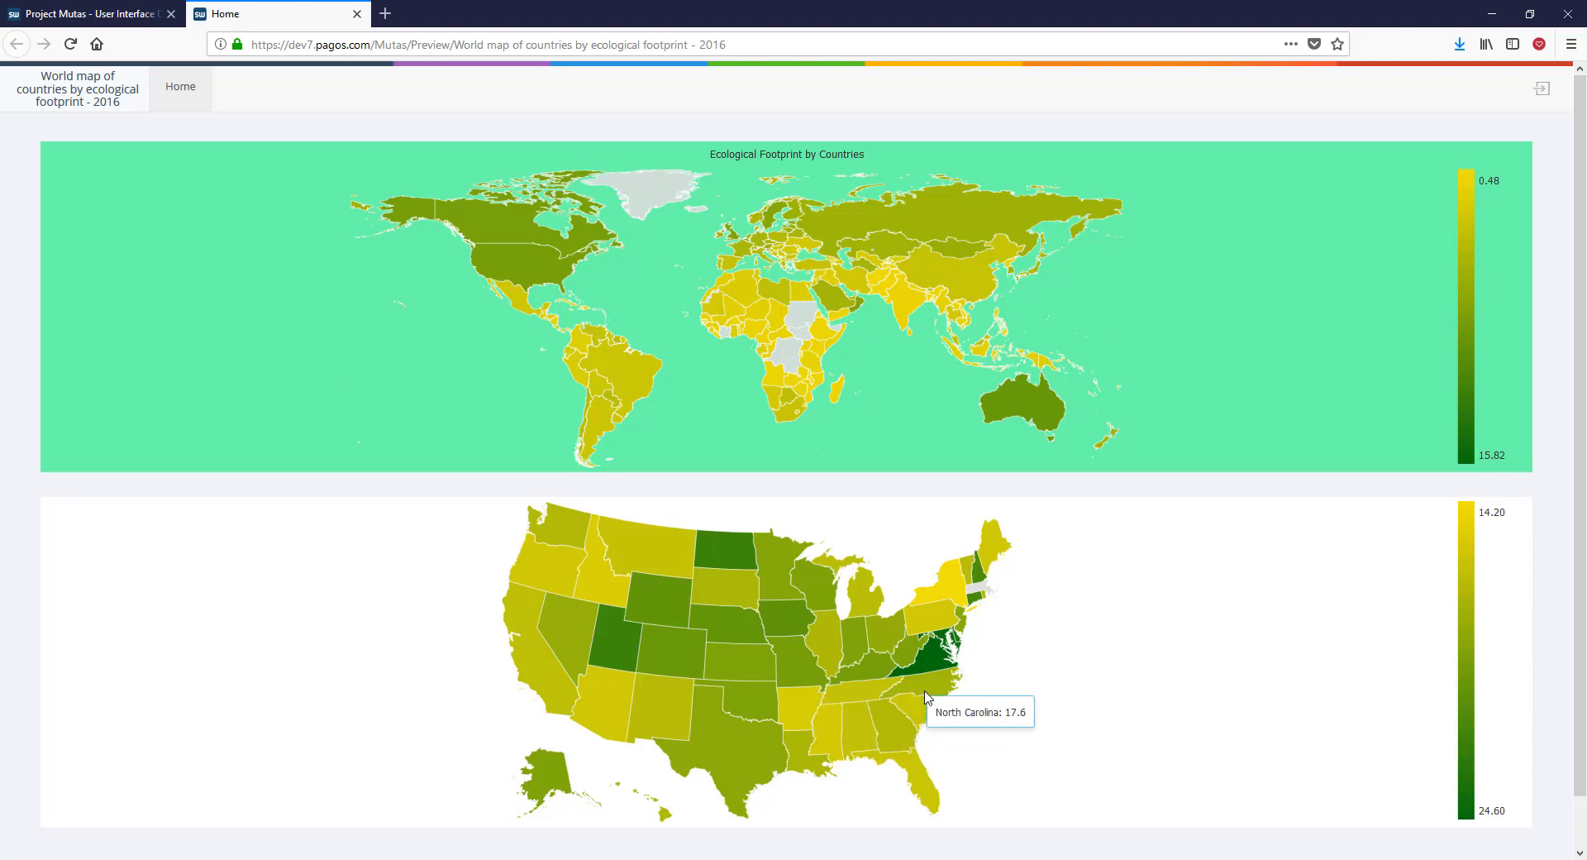